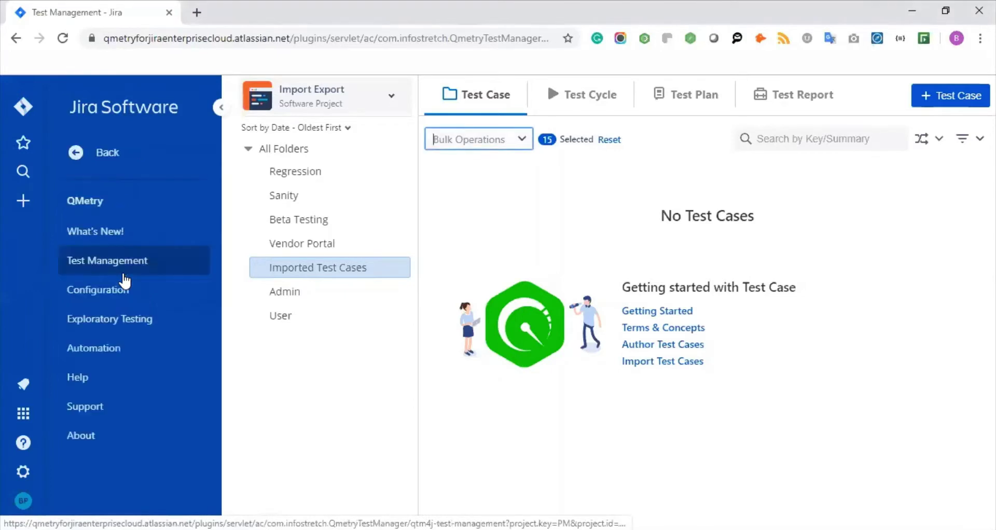
Open QMetry's Test Management and switch the current project to Import Export.
click(123, 269)
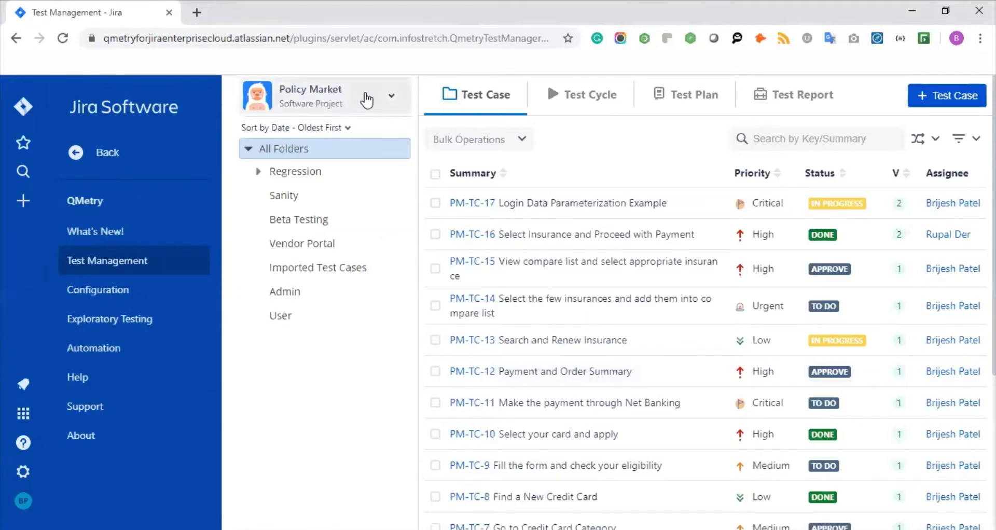
click(391, 97)
scroll(349, 295, down, 2)
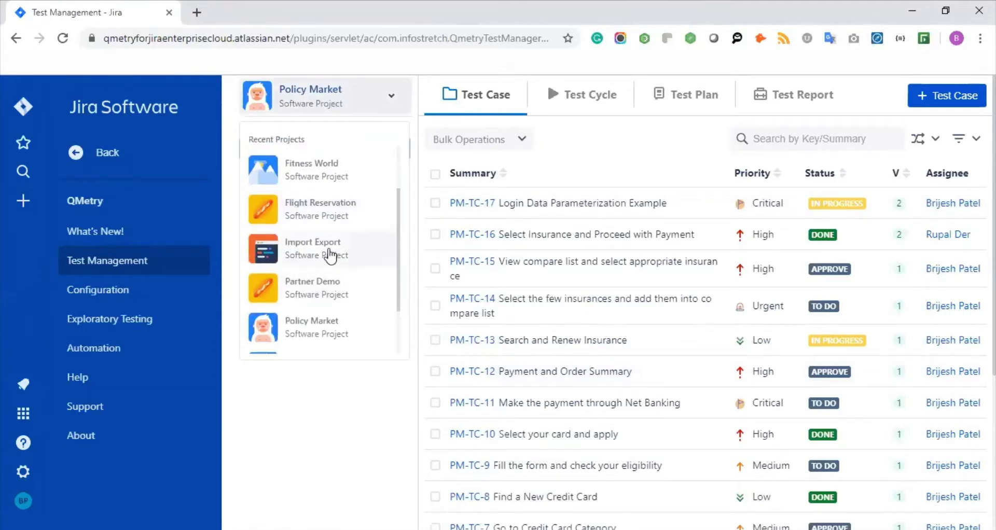
click(330, 255)
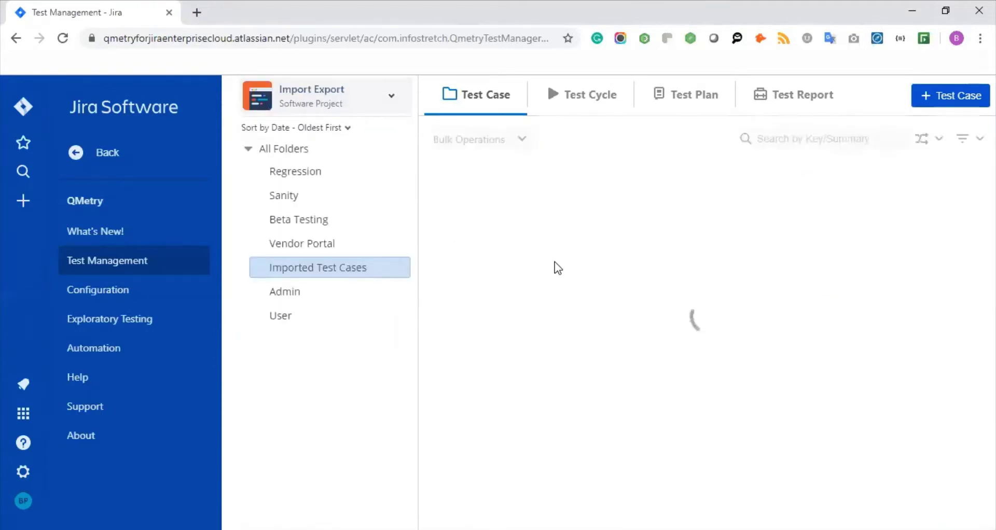
Start a test case import for the Imported Test Cases folder and attach the import-format PM Excel workbook.
click(516, 145)
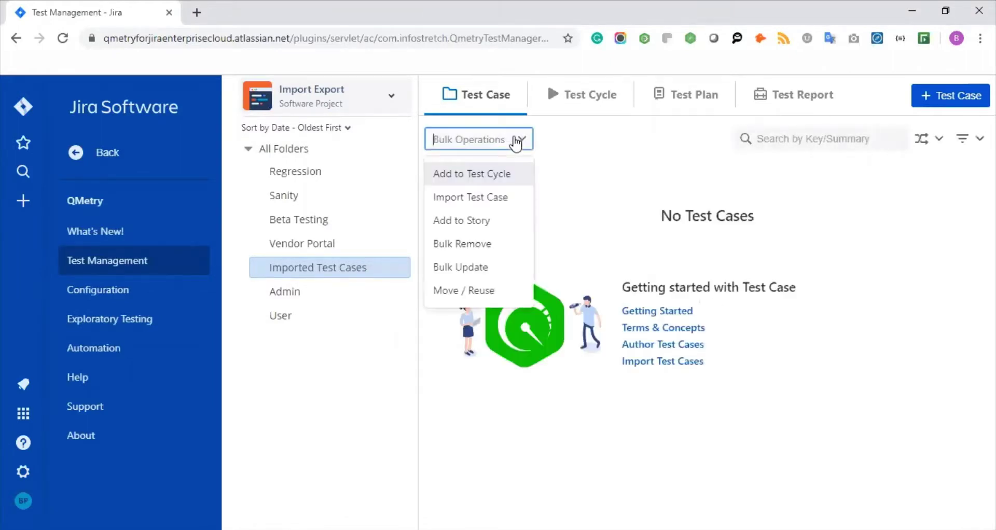
click(490, 201)
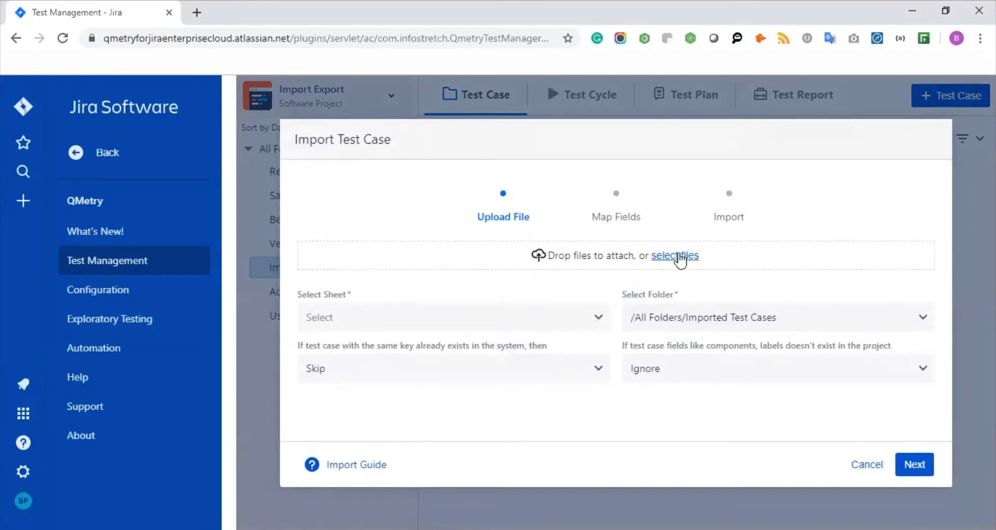
click(678, 257)
click(373, 475)
drag(230, 106, 637, 257)
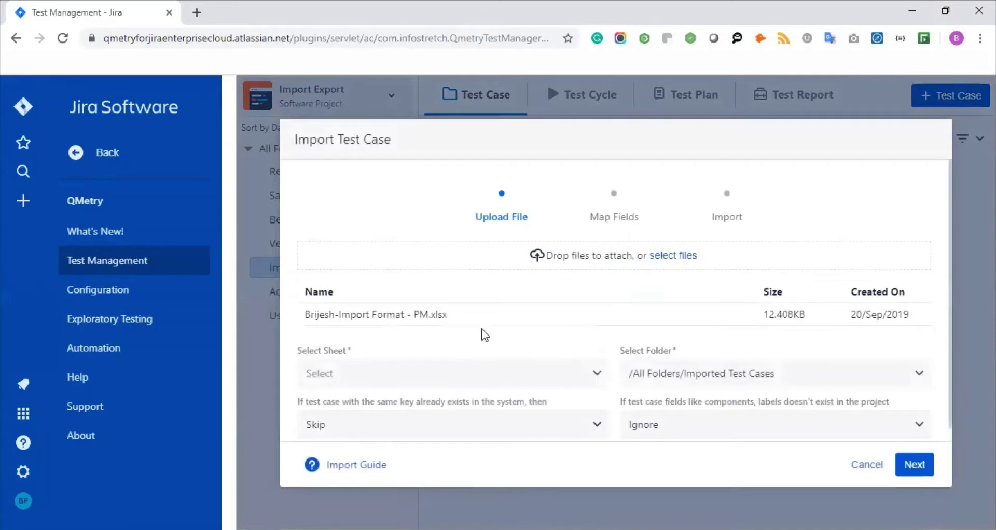
Configure the import with Sheet1, Import with New Version for existing keys and Create for missing fields, and continue to field mapping.
scroll(465, 325, down, 1)
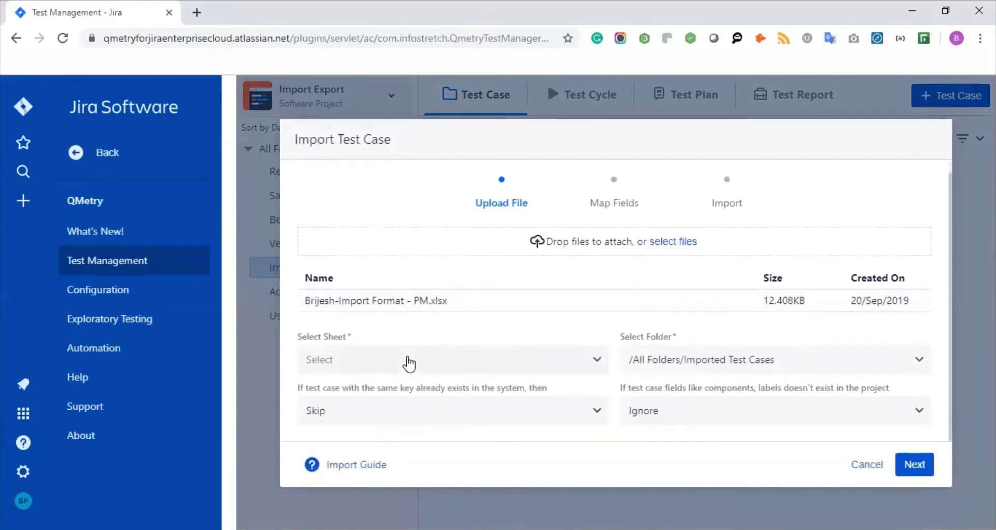
click(410, 363)
click(329, 402)
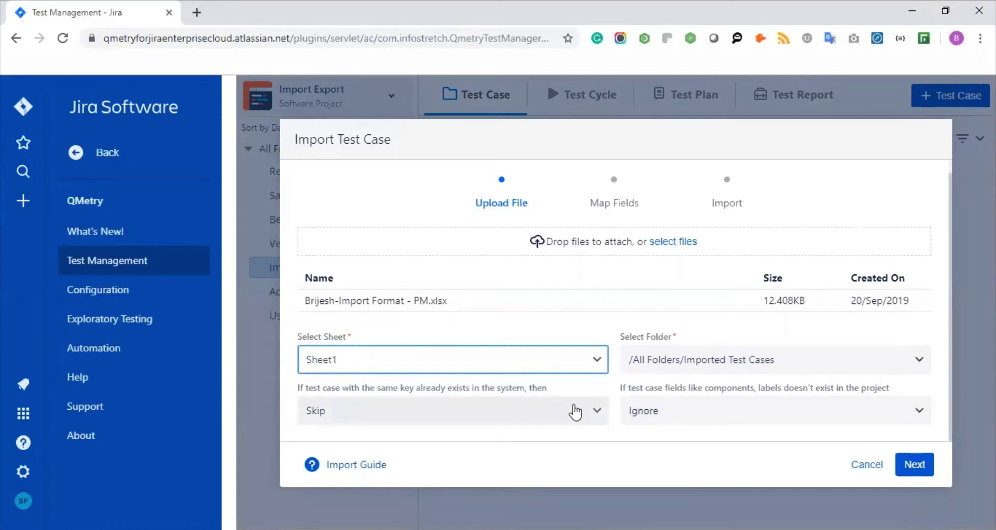
click(575, 412)
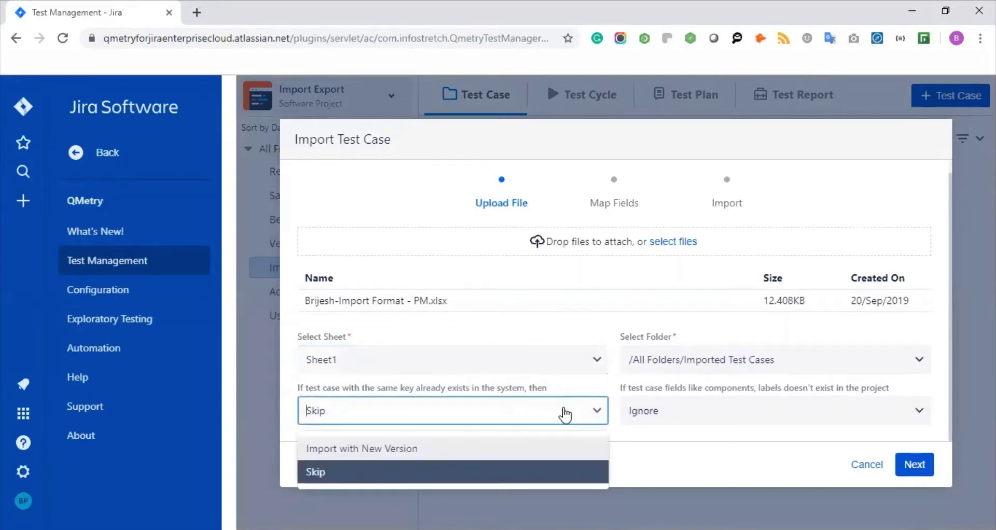
click(356, 450)
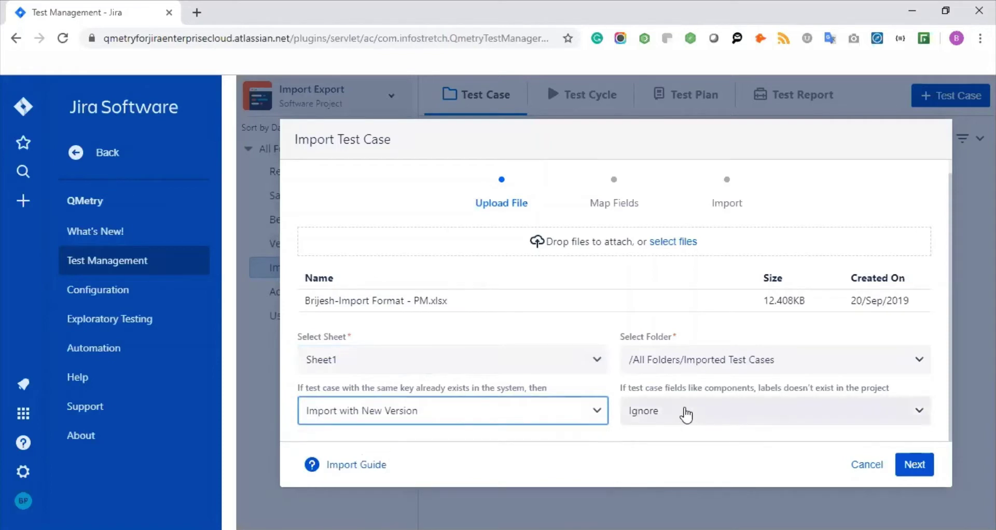
click(686, 412)
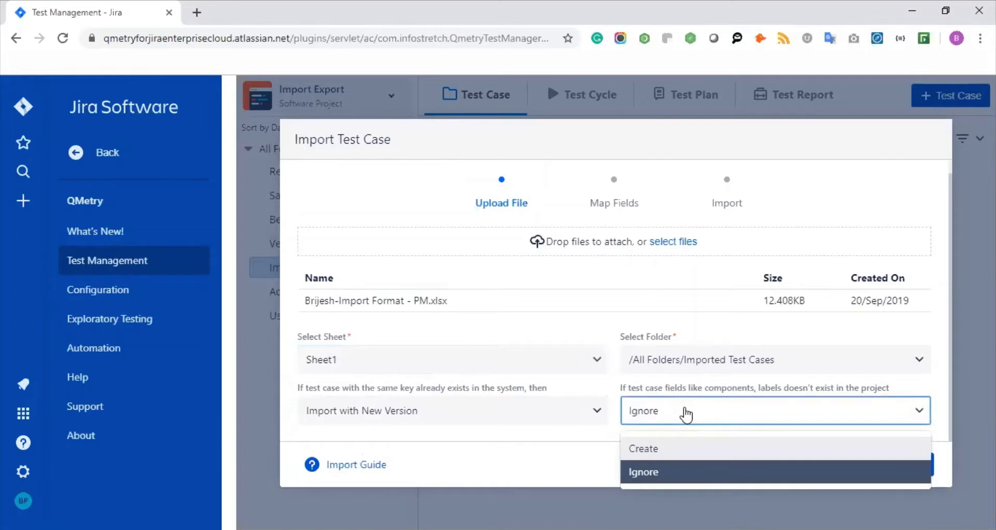
click(666, 450)
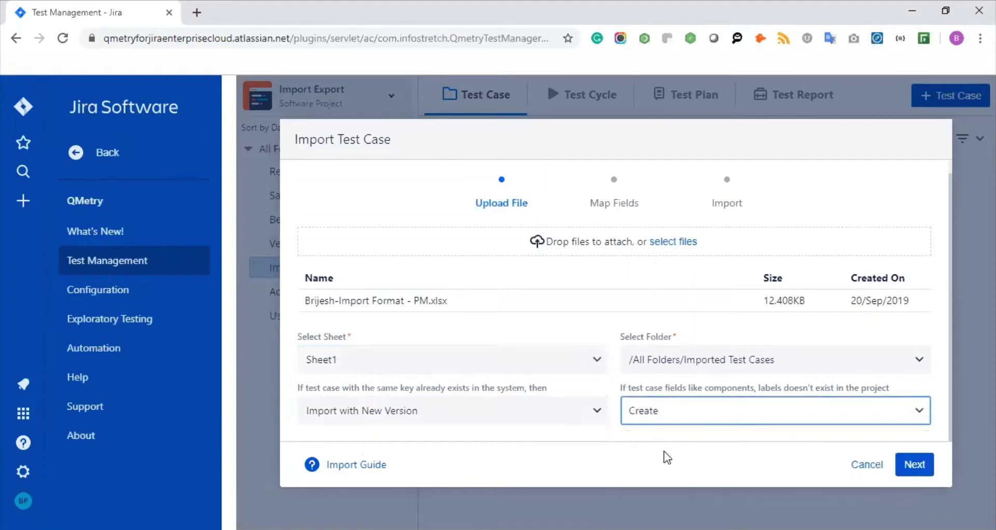
click(913, 465)
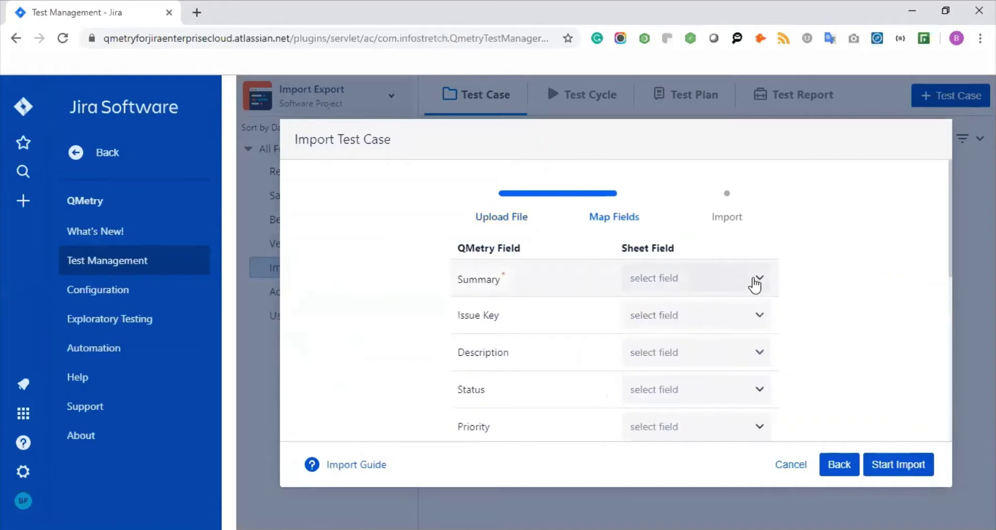
Map the QMetry fields Summary and Issue Key to the sheet fields Summary and Issue Key.
click(713, 281)
text(sum)
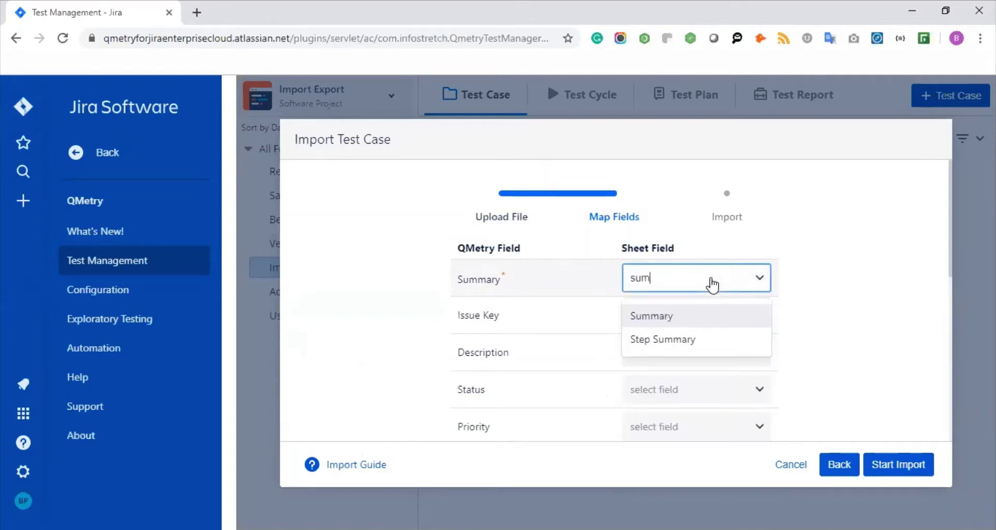
key(Return)
key(Tab)
text(I)
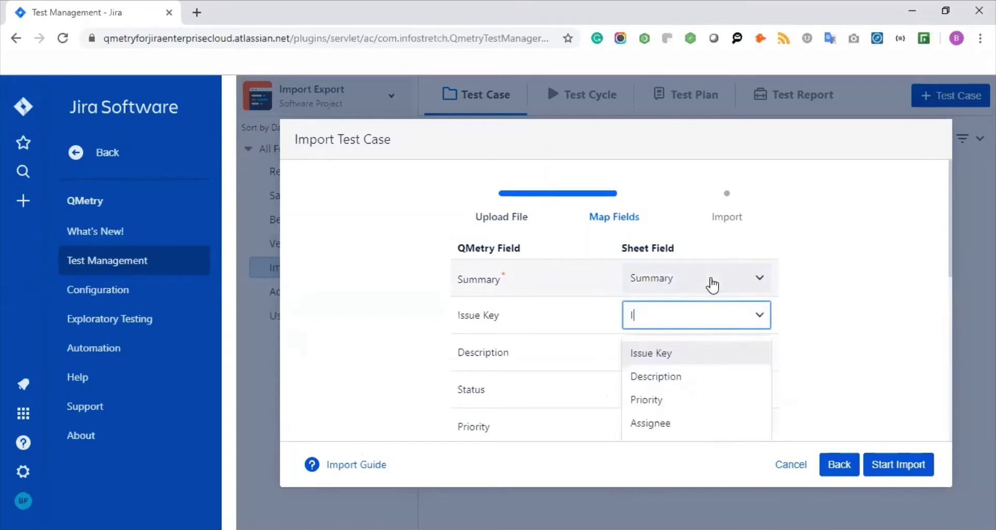
text(s)
key(Return)
key(Tab)
Map the QMetry fields Description and Status to the sheet fields of the same names.
text(De)
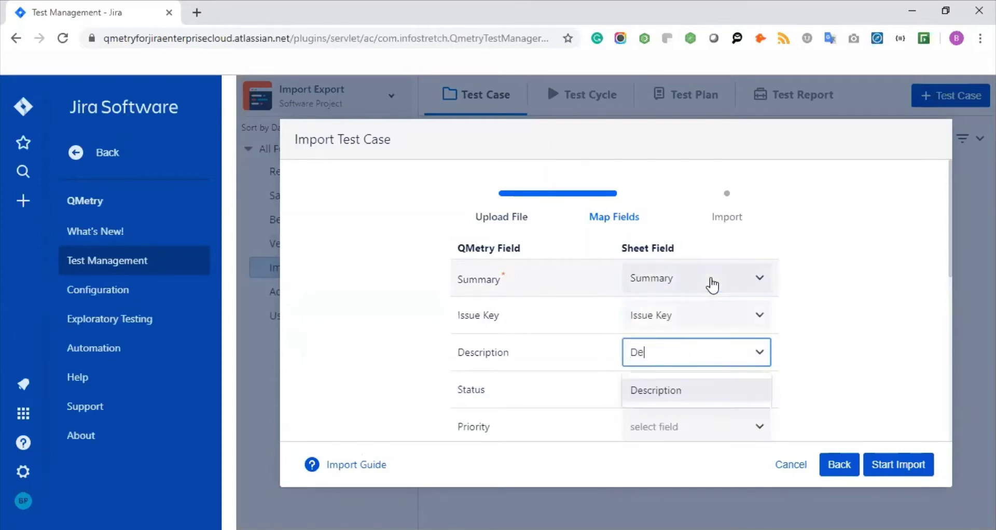
text(s)
key(Return)
key(Tab)
text(Sta)
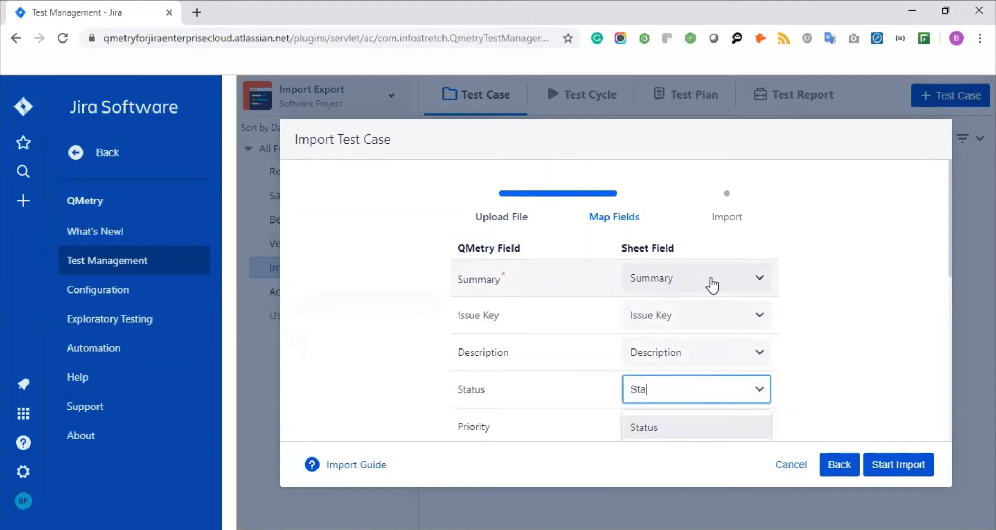
key(Return)
key(Tab)
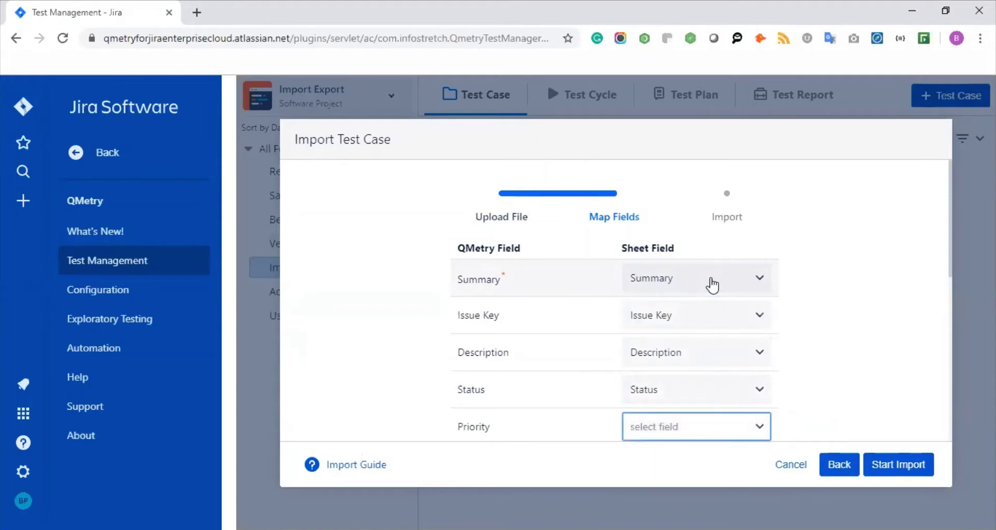
Map the Priority and Assignee fields to the sheet's Priority and Assignee columns.
text(Pri)
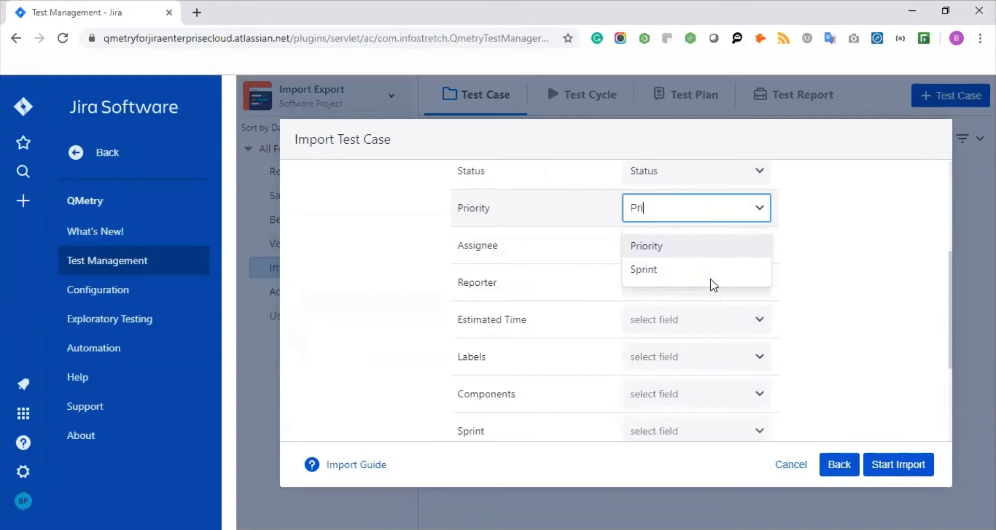
key(Return)
key(Tab)
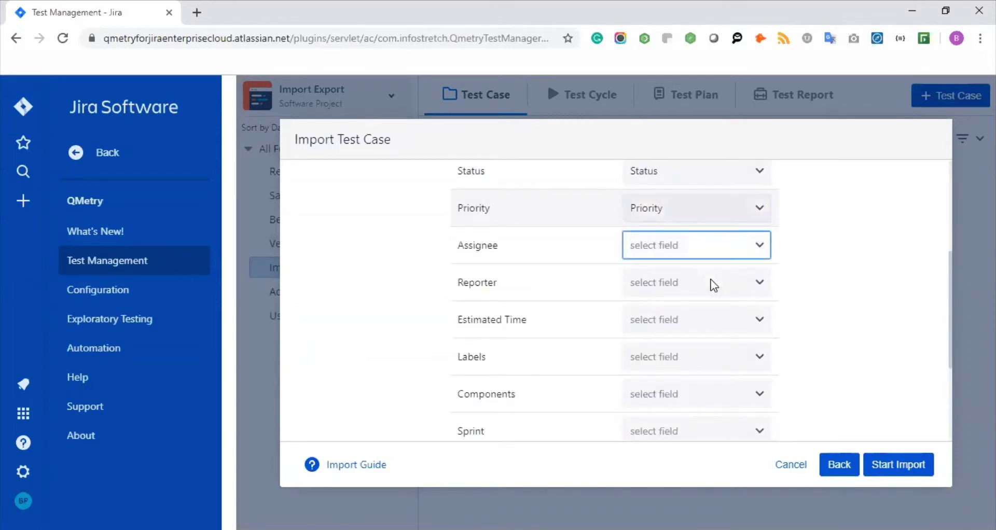
text(Assi)
key(Return)
key(Tab)
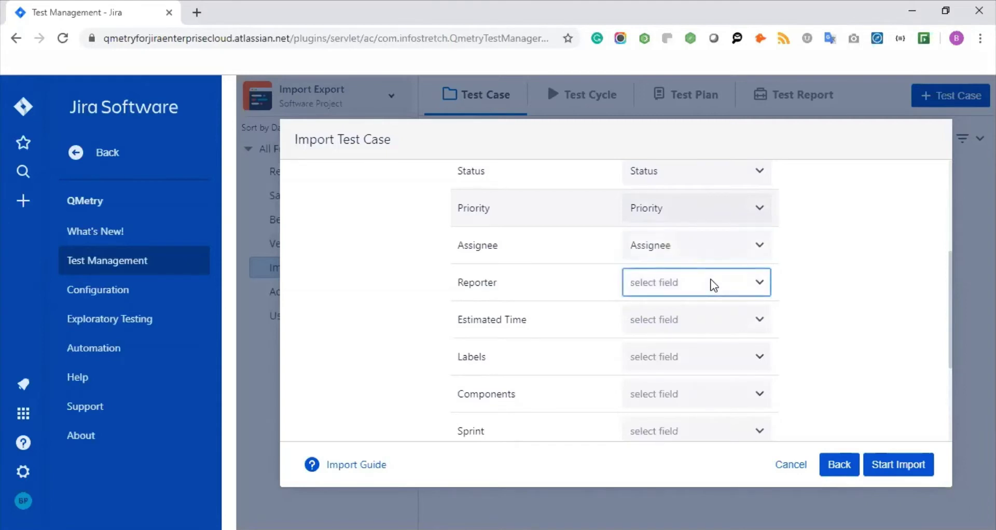
Map the Reporter and Estimated Time fields to the sheet's Reporter and Estimated Time columns.
text(Re)
key(Return)
key(Tab)
text(E)
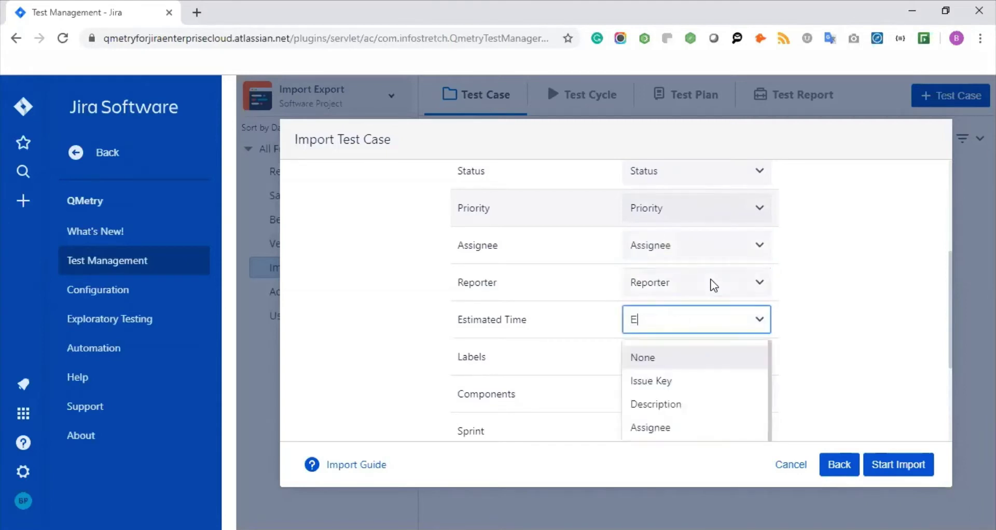
text(s)
key(Down)
key(Return)
key(Tab)
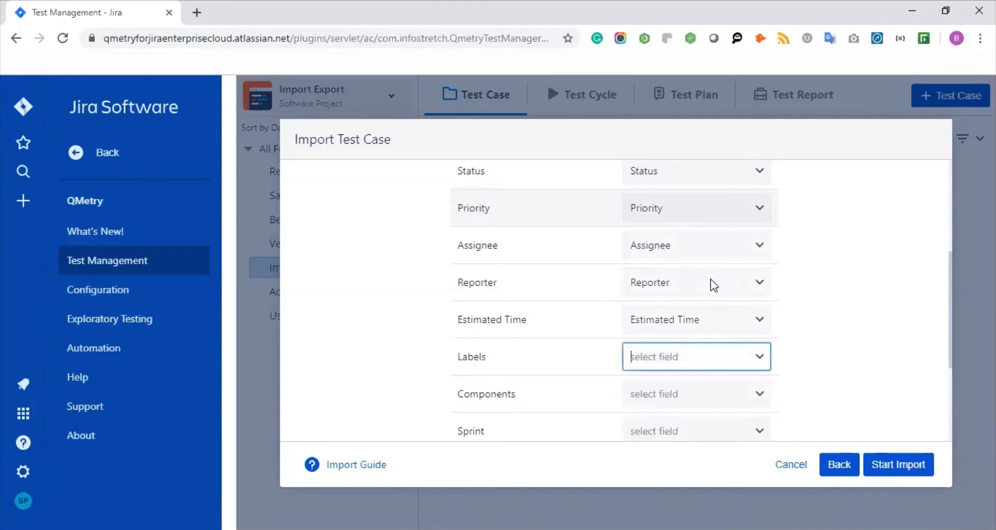
Map the Labels and Components fields to the sheet's Labels and Components columns.
text(Lab)
key(Return)
key(Tab)
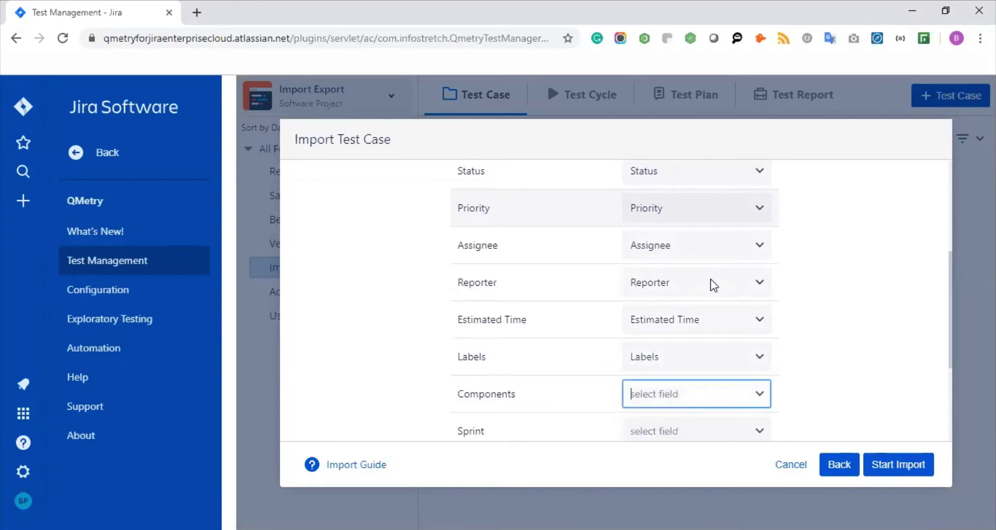
text(Co)
key(Return)
key(Tab)
Map the Sprint and Fix Versions fields to the sheet's Sprint and Fix Versions columns.
scroll(714, 286, down, 1)
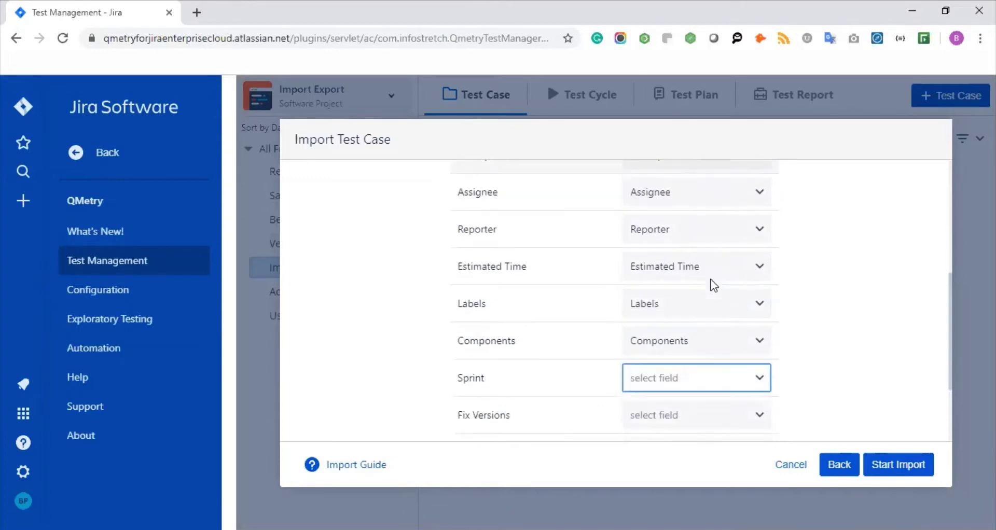
scroll(714, 286, down, 2)
text(Sp)
key(Return)
key(Tab)
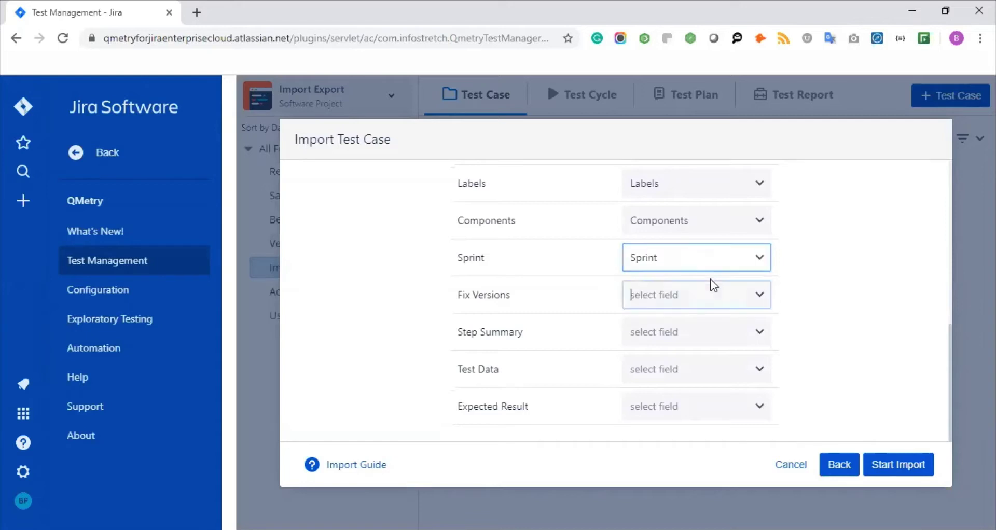
text(F)
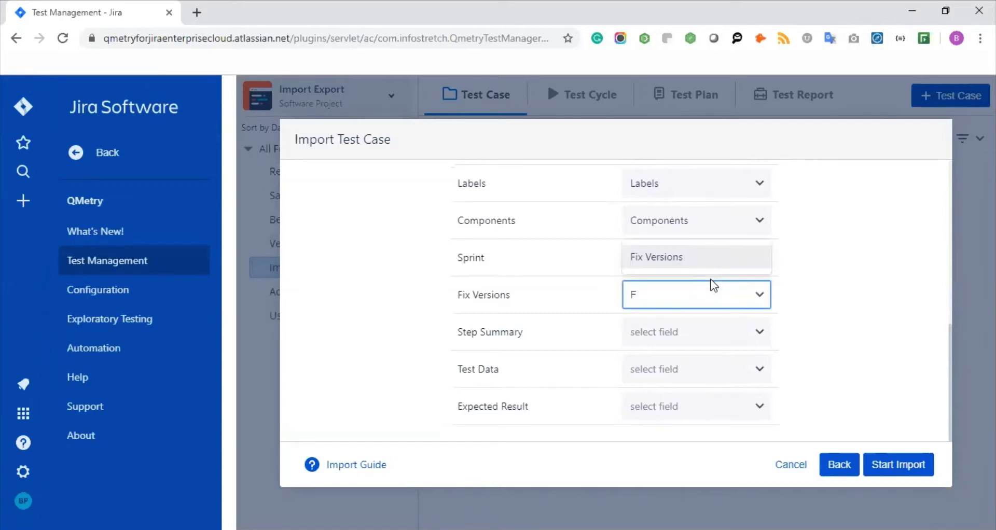
text(ix)
click(693, 259)
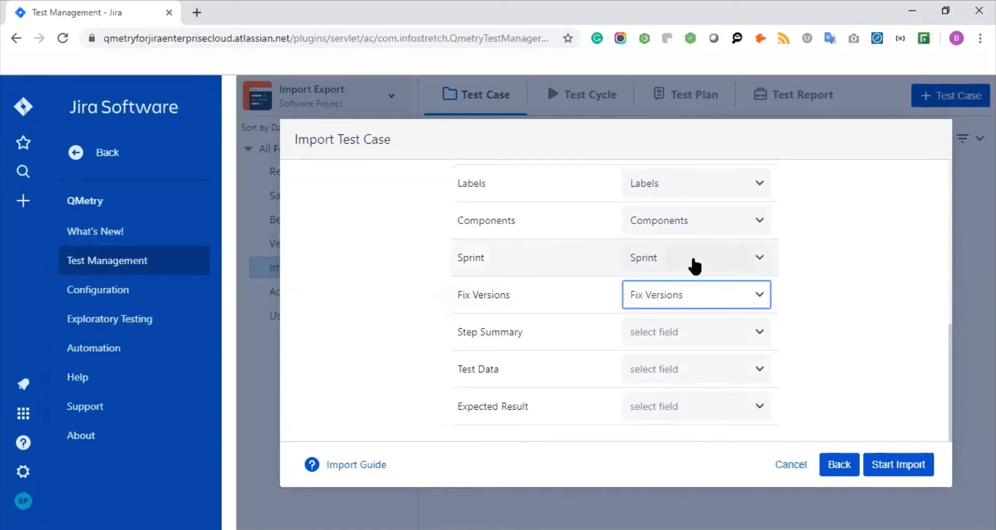
Map the Step Summary and Test Data fields to the sheet's Step Summary and Test Data columns.
text(St)
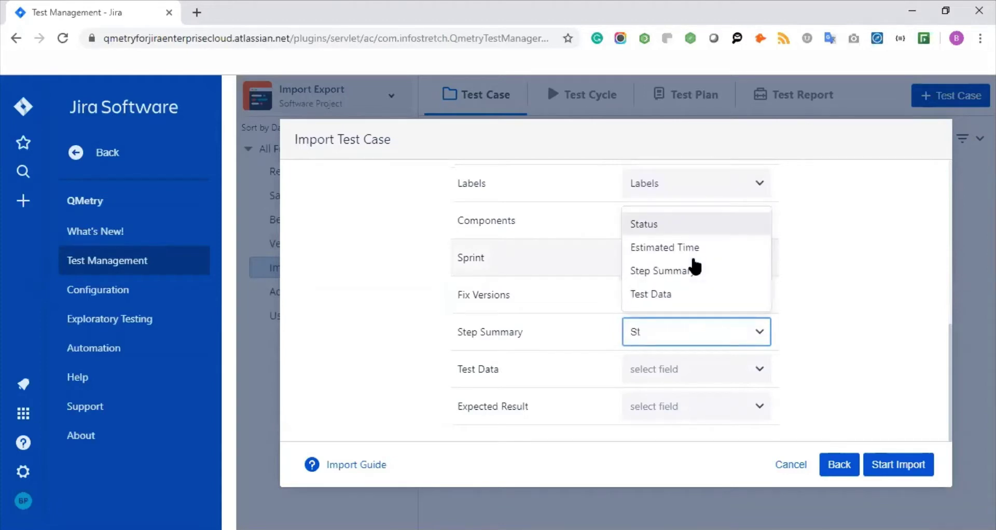
click(694, 269)
key(Tab)
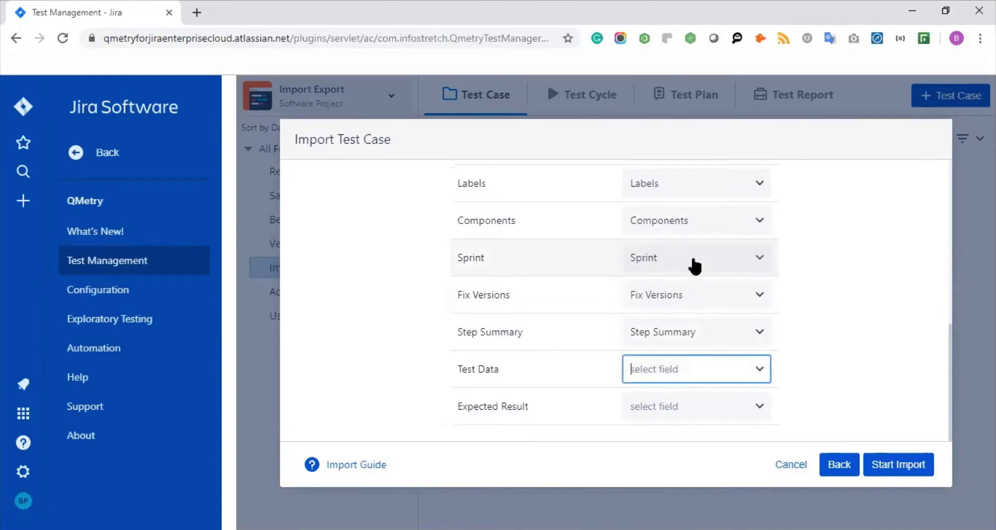
text(Te)
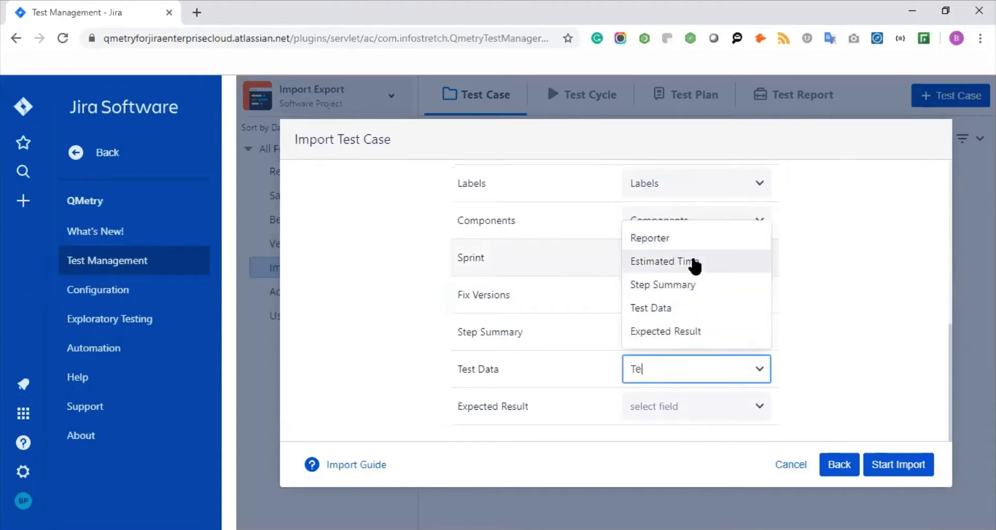
key(Down)
key(Down)
key(Return)
key(Tab)
Map Expected Result to the sheet's Expected Result column, run the import and close the import dialog.
text(Ex)
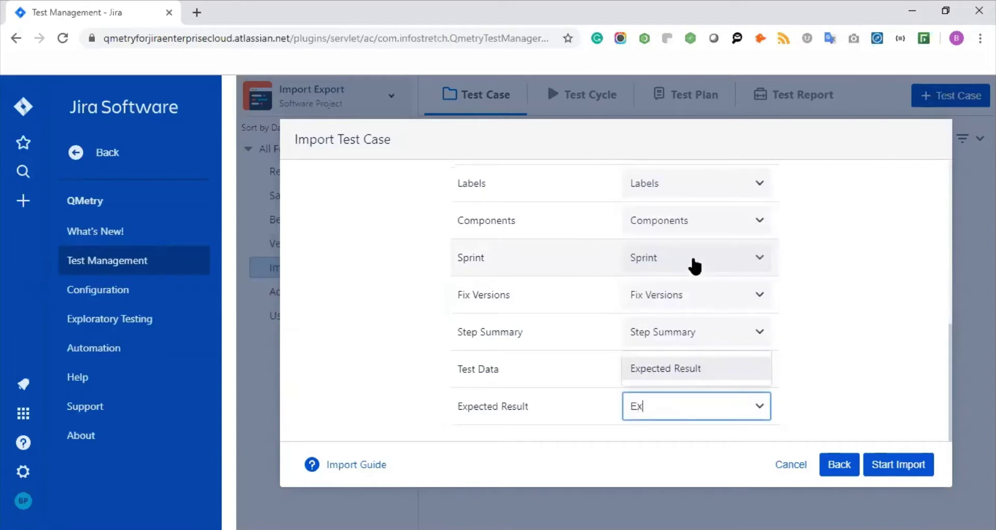
key(Return)
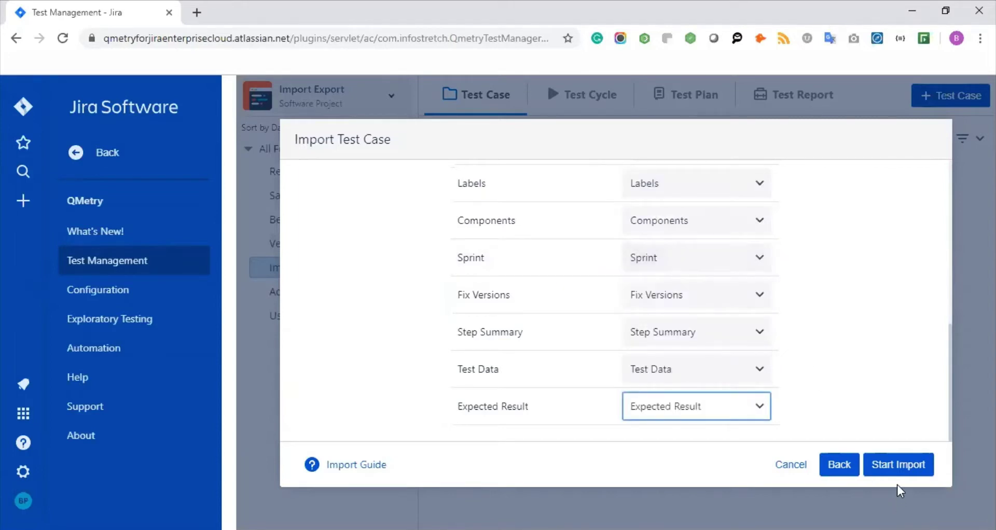
click(899, 463)
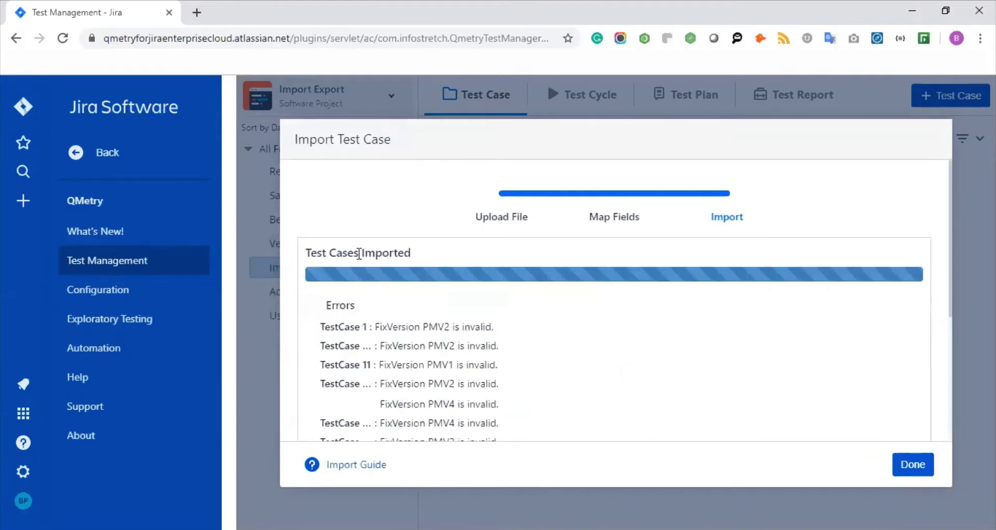
click(915, 466)
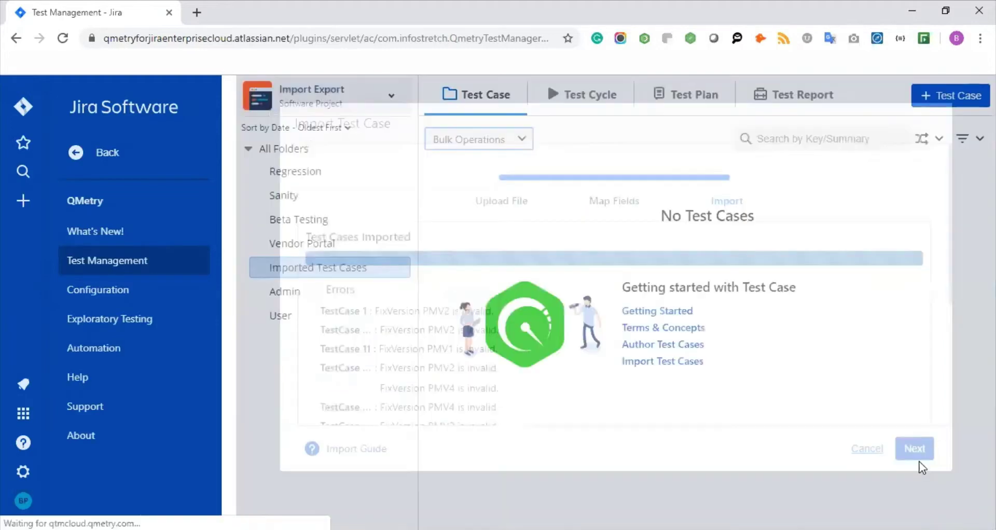
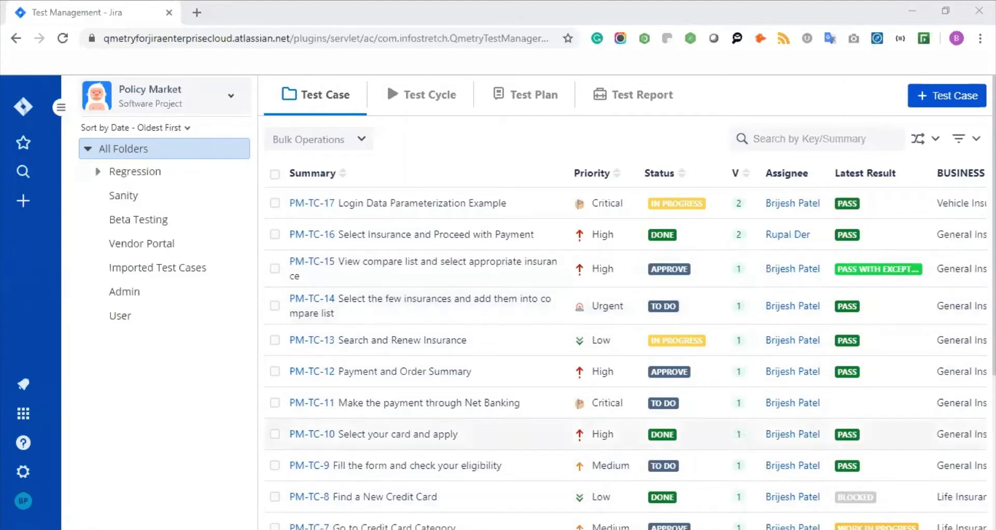
Review the Detail, Steps and Attachments sections of a new test case form in Policy Market, and return without creating it.
click(958, 100)
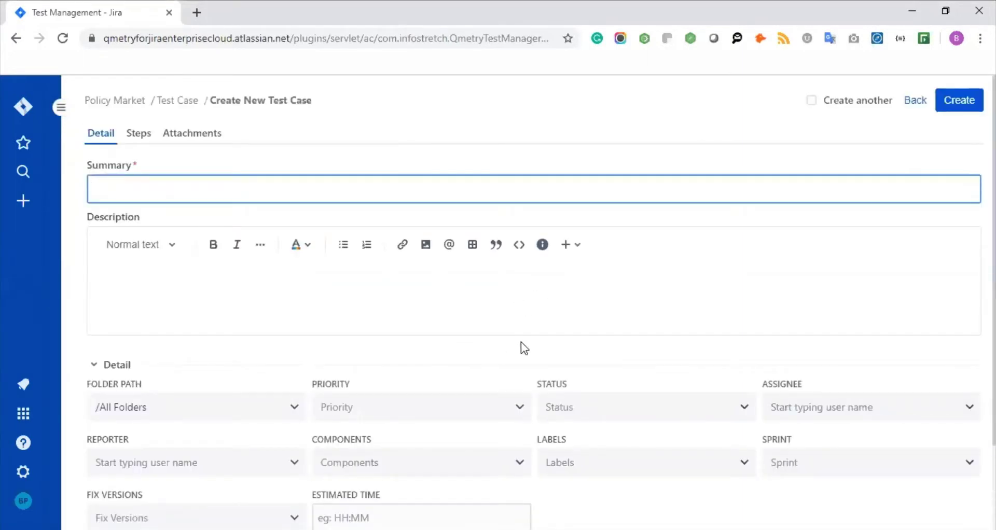
scroll(521, 342, down, 2)
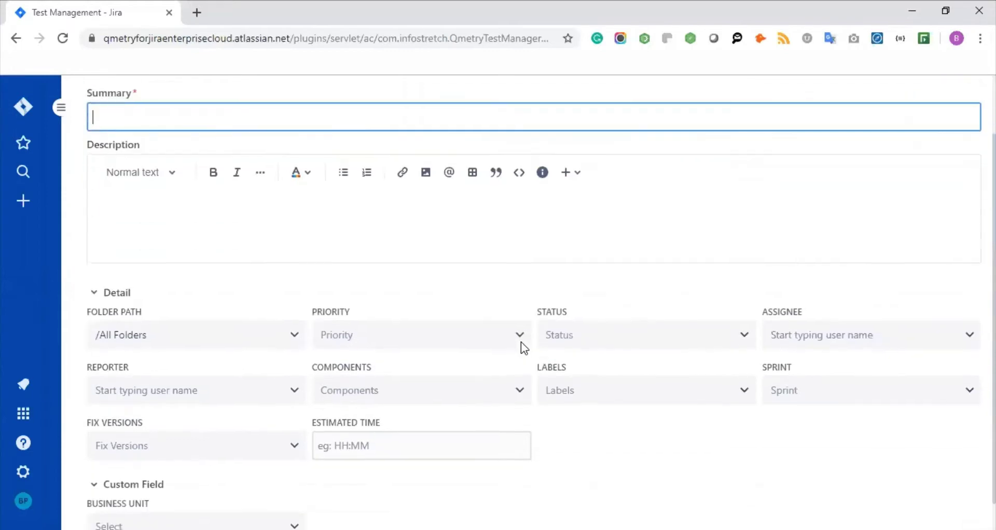
scroll(521, 341, up, 2)
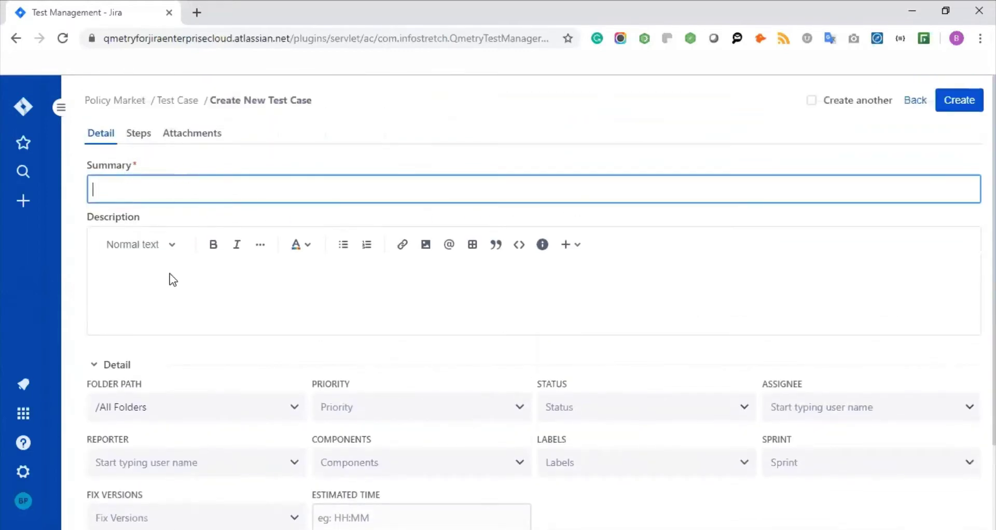
scroll(302, 306, down, 2)
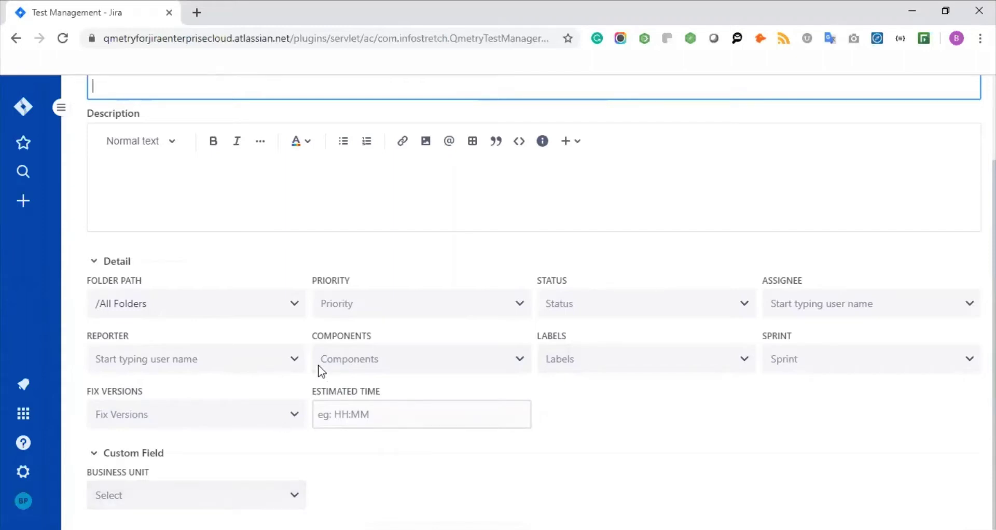
scroll(286, 368, up, 2)
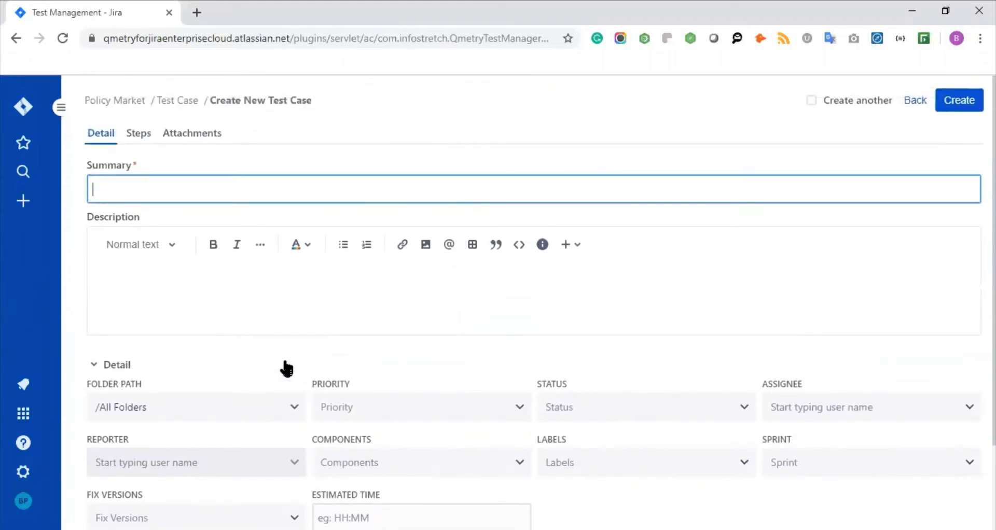
click(143, 140)
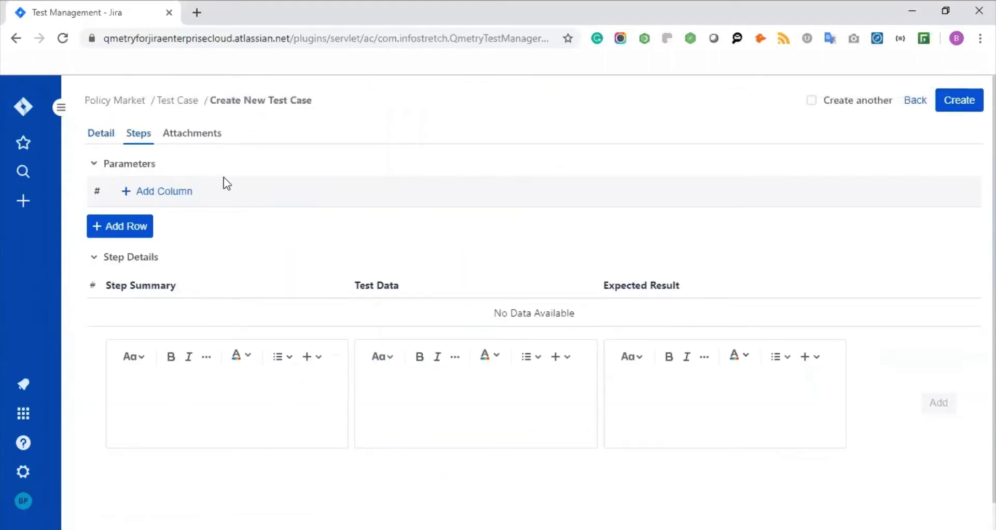
click(212, 136)
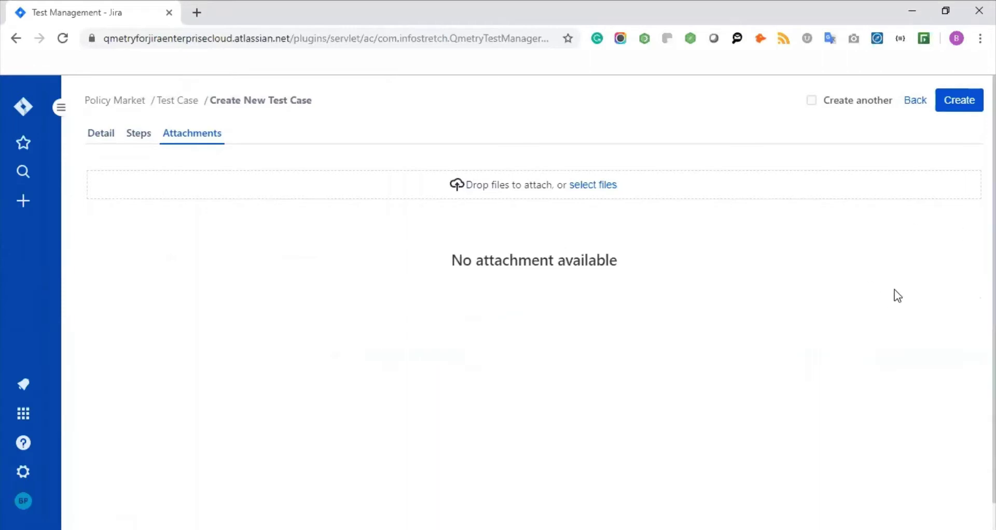
click(916, 103)
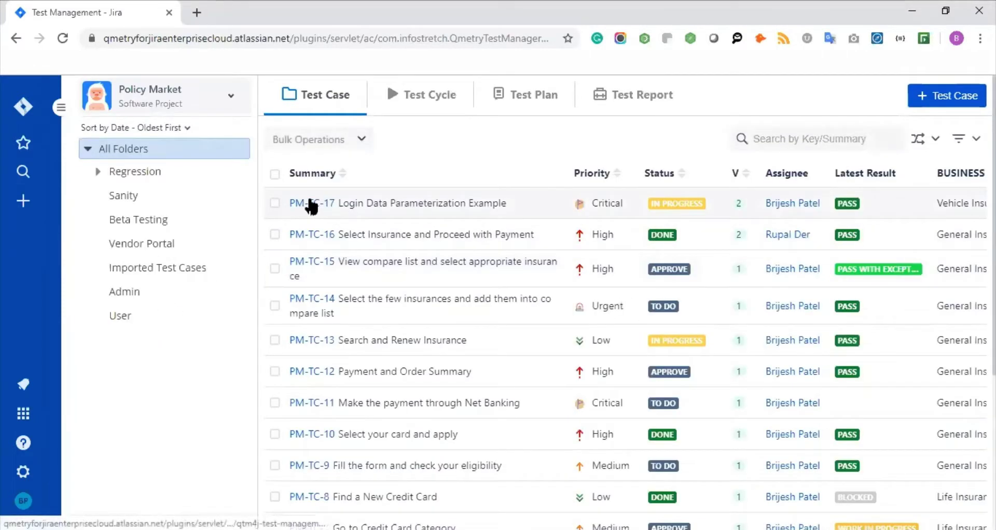
Open test case PM-TC-17, Login Data Parameterization Example, and review its detail fields, parameters and step details.
click(312, 204)
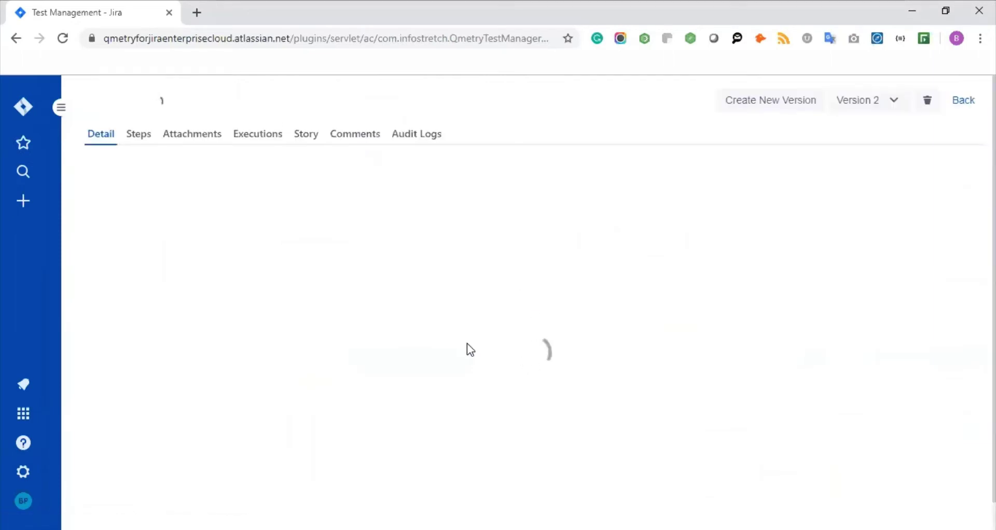
scroll(441, 289, down, 1)
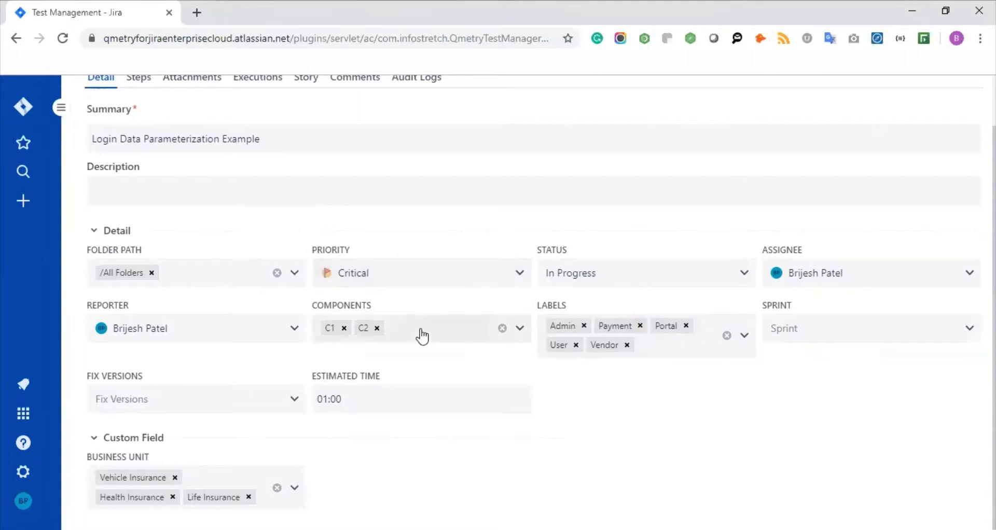
click(139, 79)
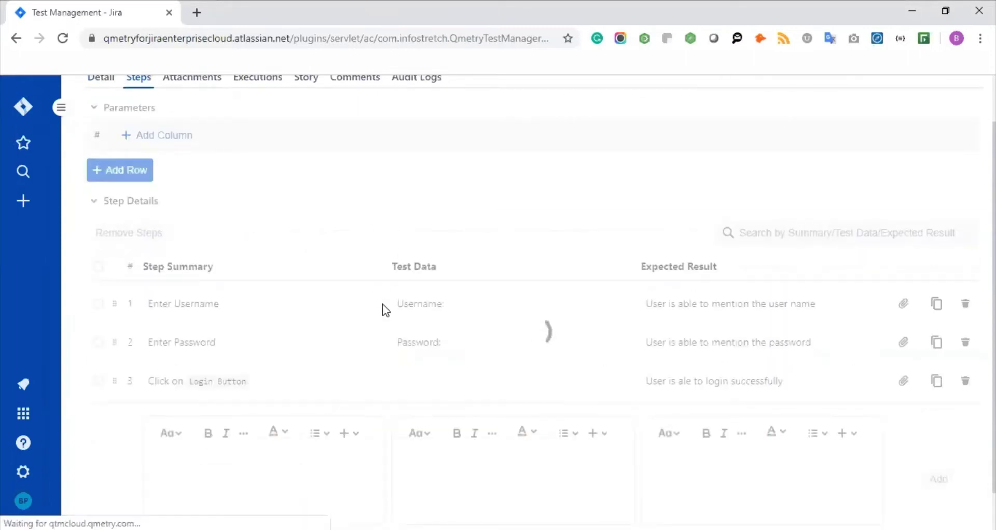
scroll(384, 310, down, 4)
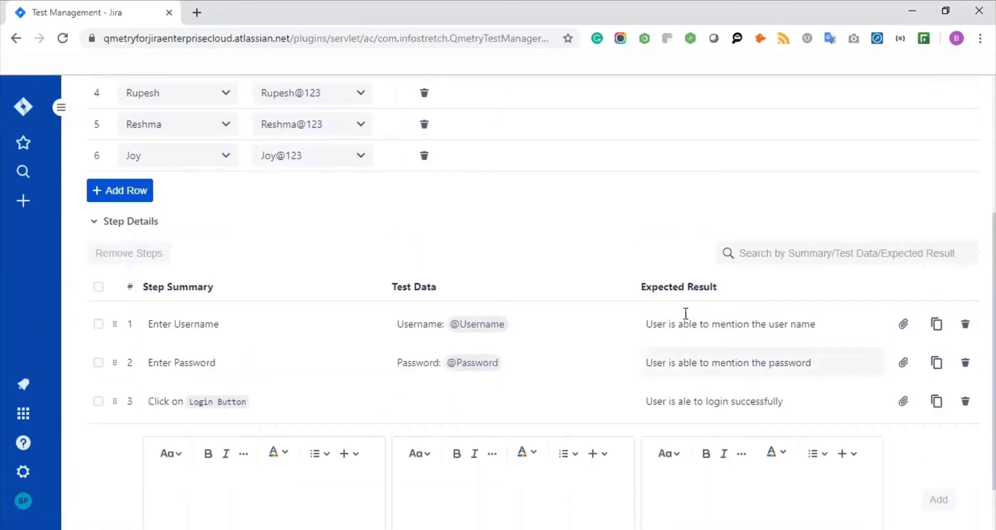
scroll(622, 311, up, 2)
scroll(555, 305, up, 4)
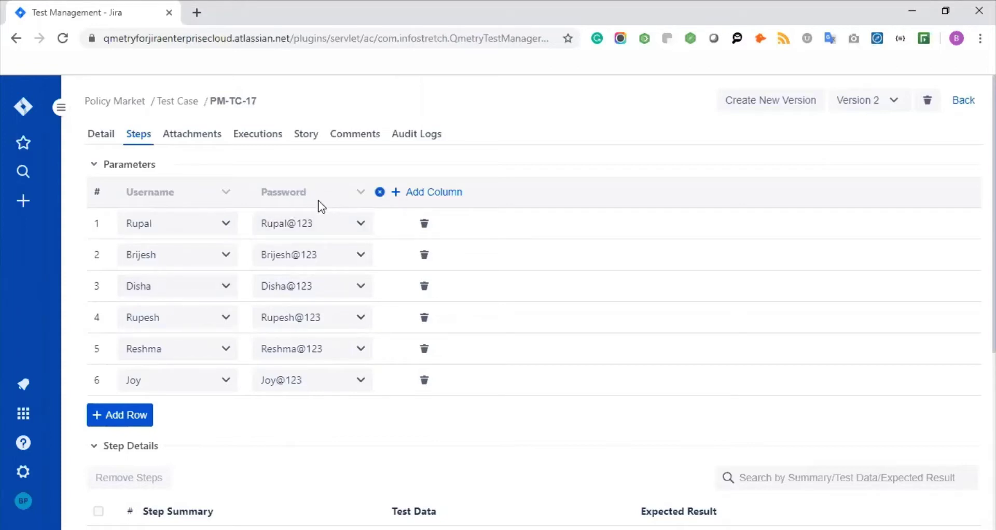
Compare the Username and Password parameter rows with the parameters used in the test data of the test steps.
scroll(337, 268, down, 1)
scroll(338, 272, down, 1)
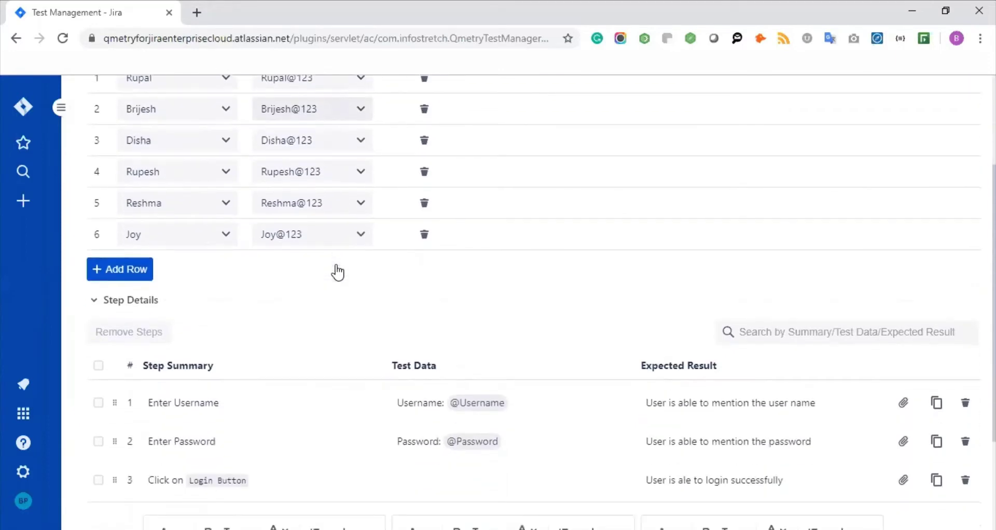
scroll(338, 272, down, 1)
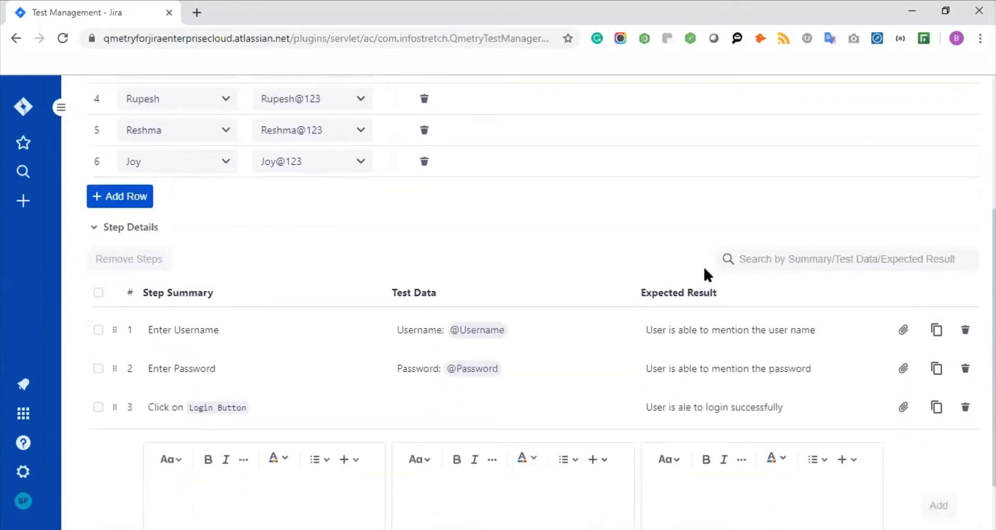
scroll(366, 238, up, 1)
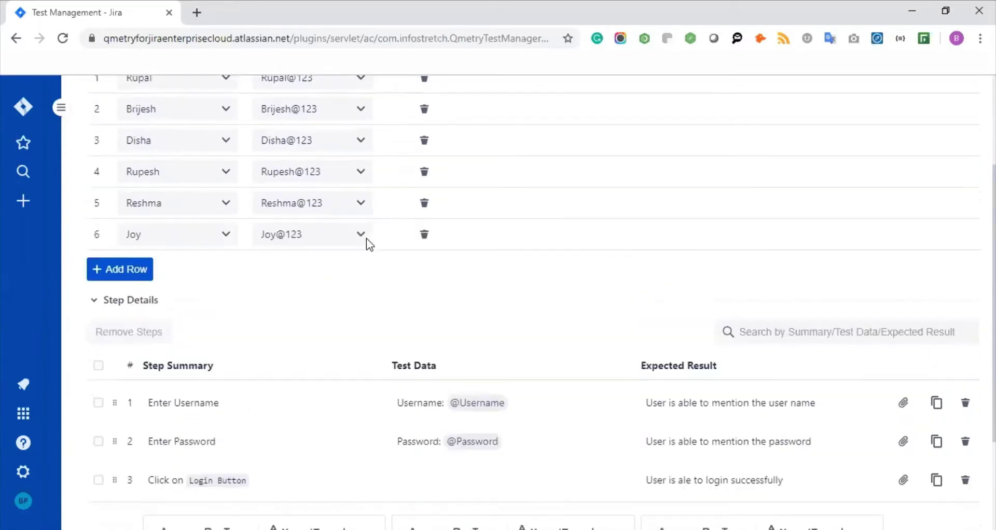
scroll(332, 221, down, 1)
scroll(335, 224, down, 1)
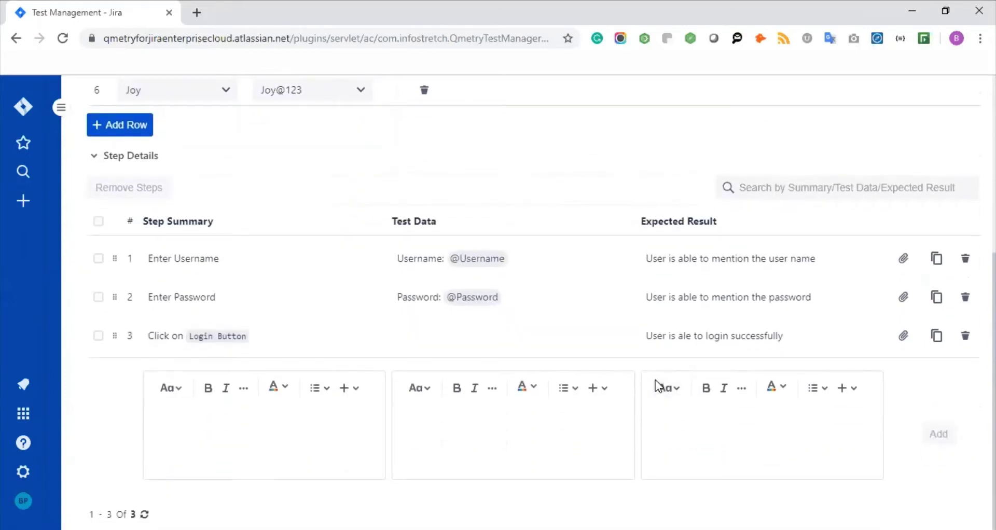
scroll(565, 329, up, 2)
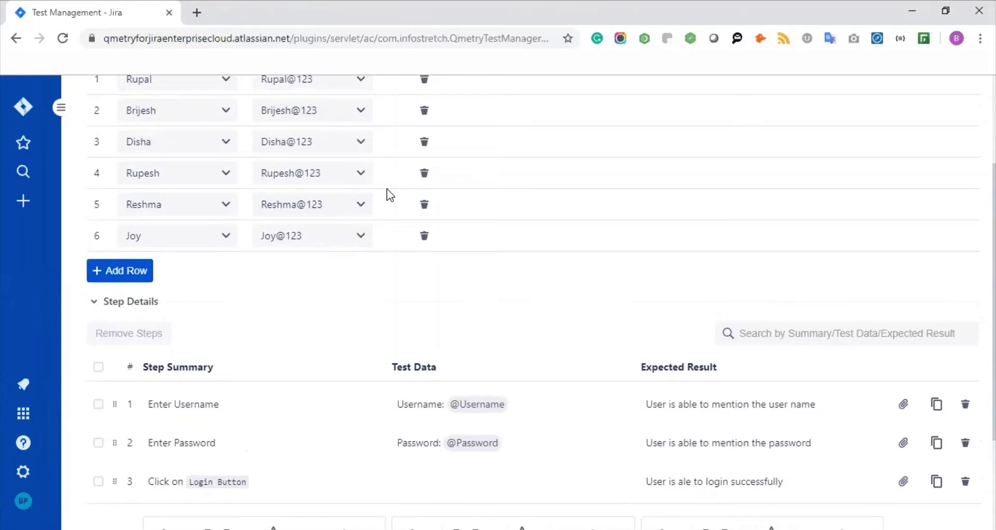
scroll(238, 332, up, 2)
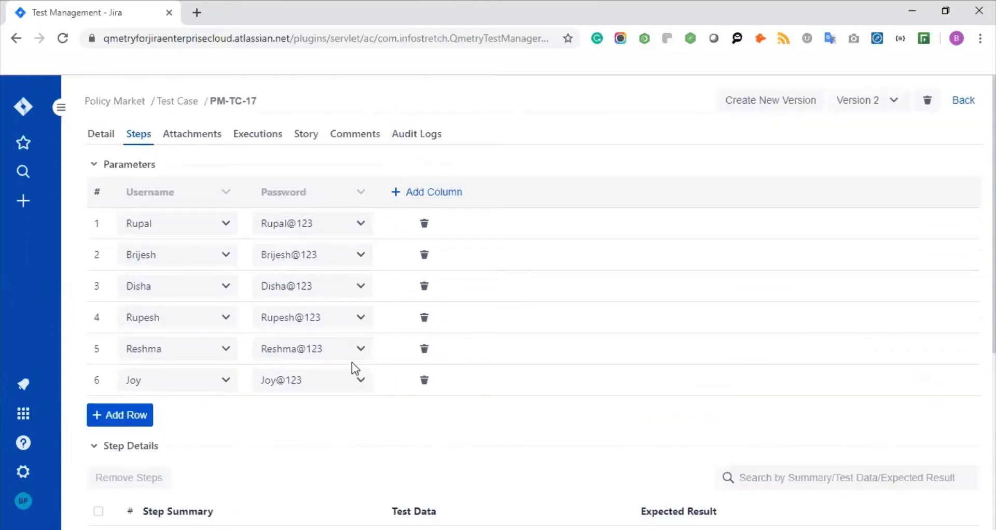
scroll(352, 366, down, 1)
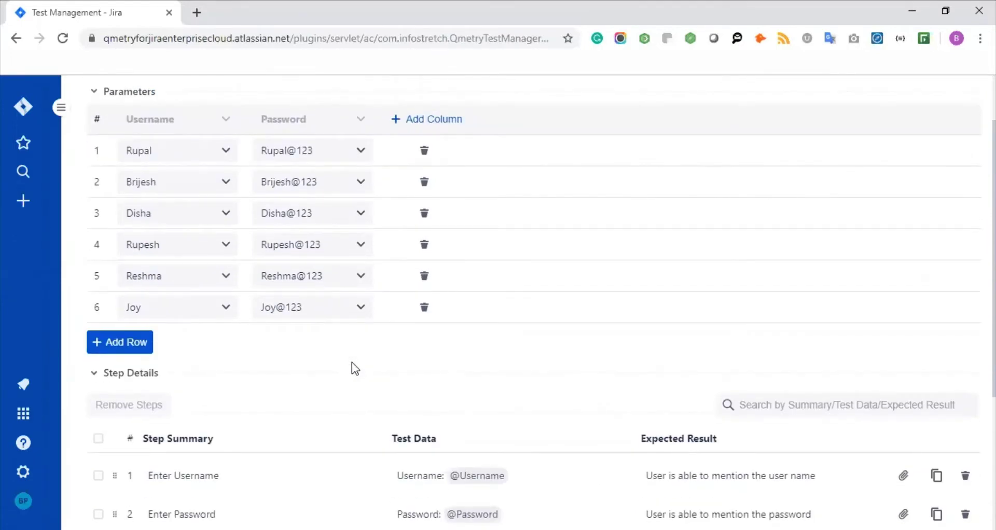
scroll(351, 361, down, 2)
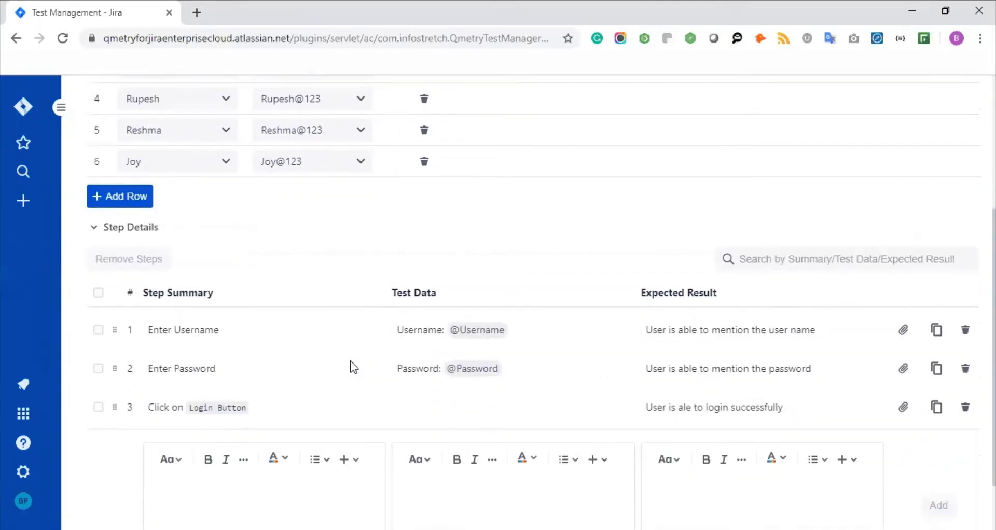
scroll(350, 362, down, 1)
scroll(350, 360, up, 4)
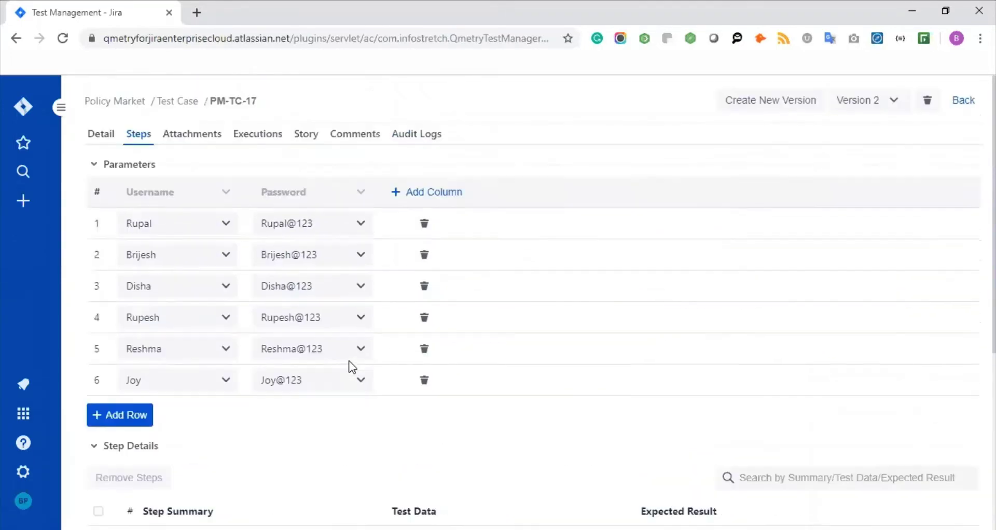
View the attachments and executions of PM-TC-17, and show the executions for Version 1.
click(203, 137)
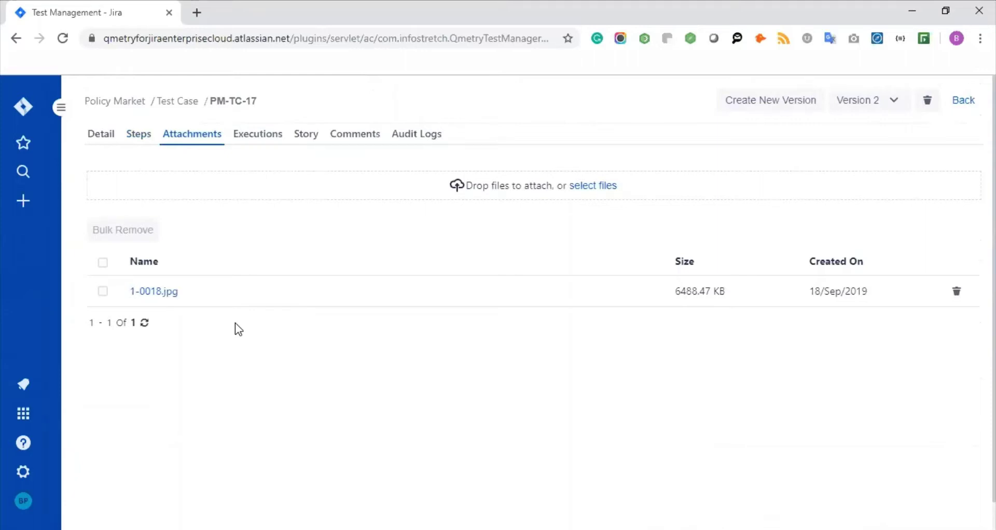
click(273, 136)
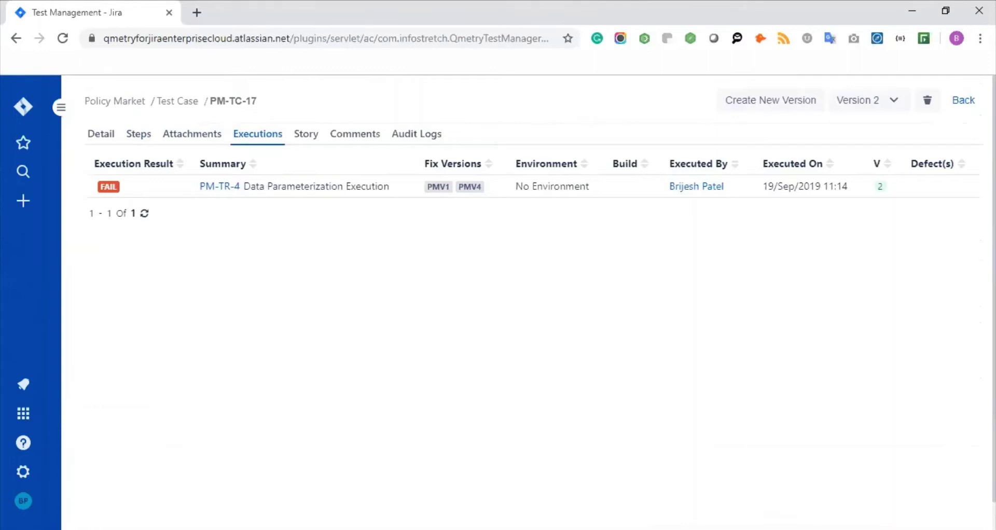
click(886, 109)
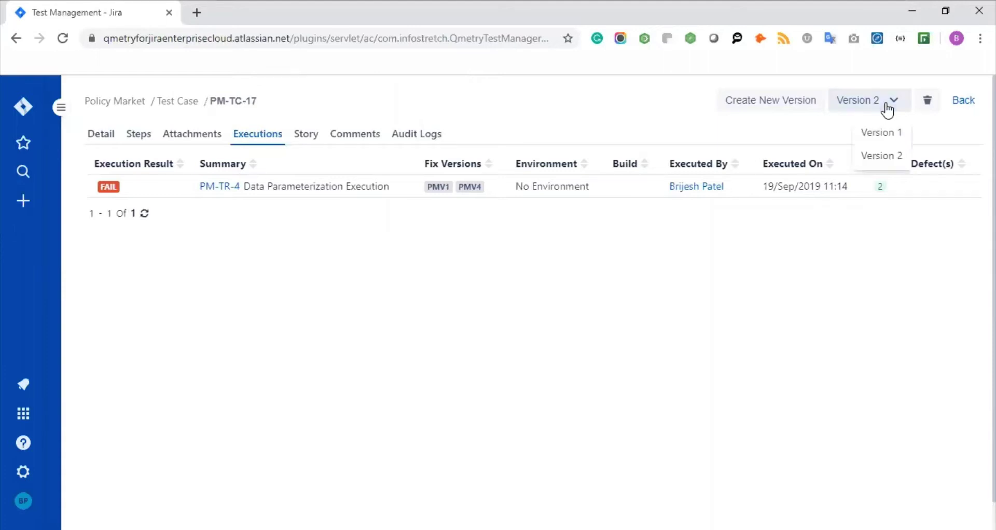
click(890, 136)
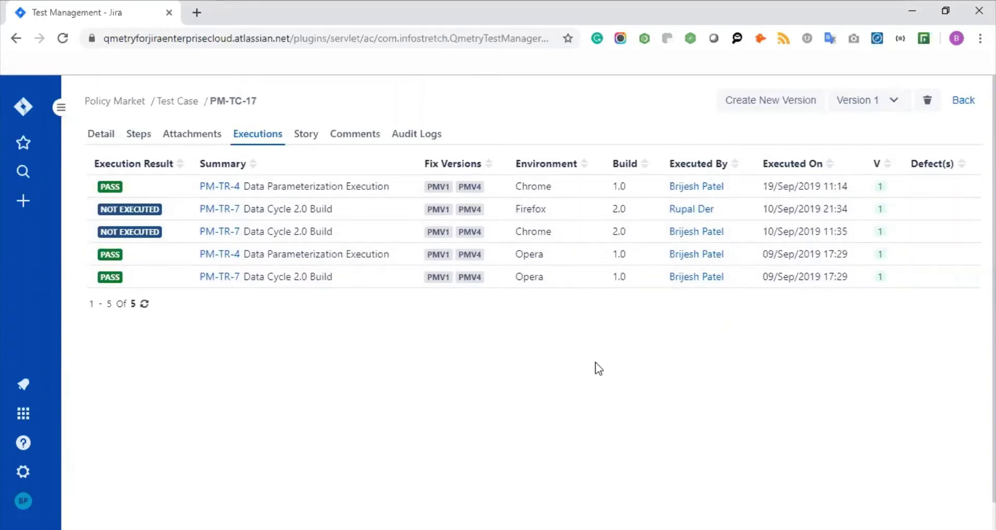
Link the story FR-13 Create Vendor Portal for Booking Flights from the Flight Reservation project to the test case.
click(308, 139)
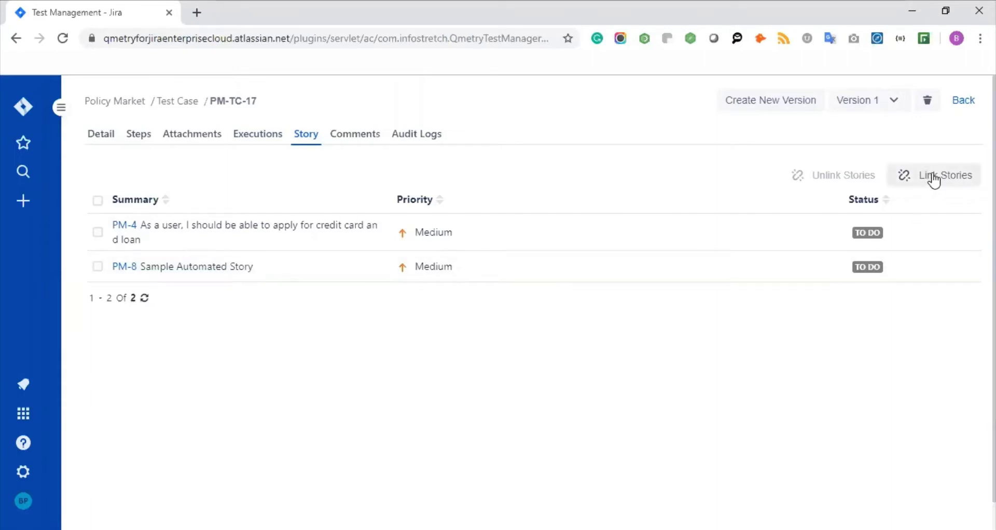
click(916, 204)
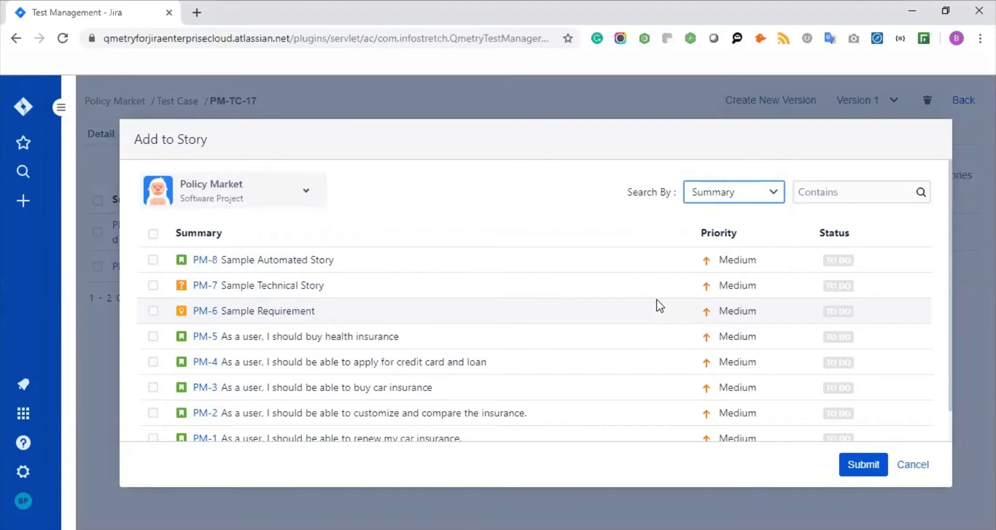
click(294, 196)
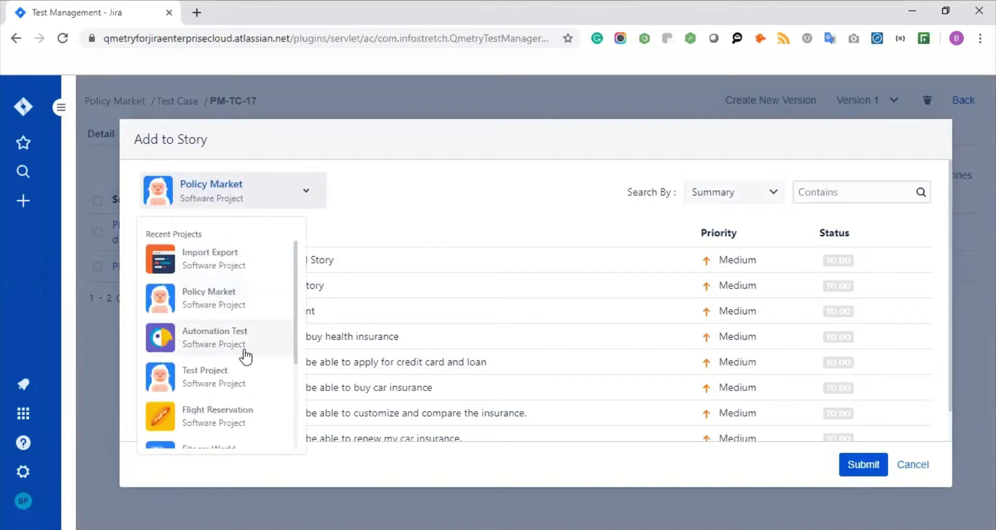
click(227, 416)
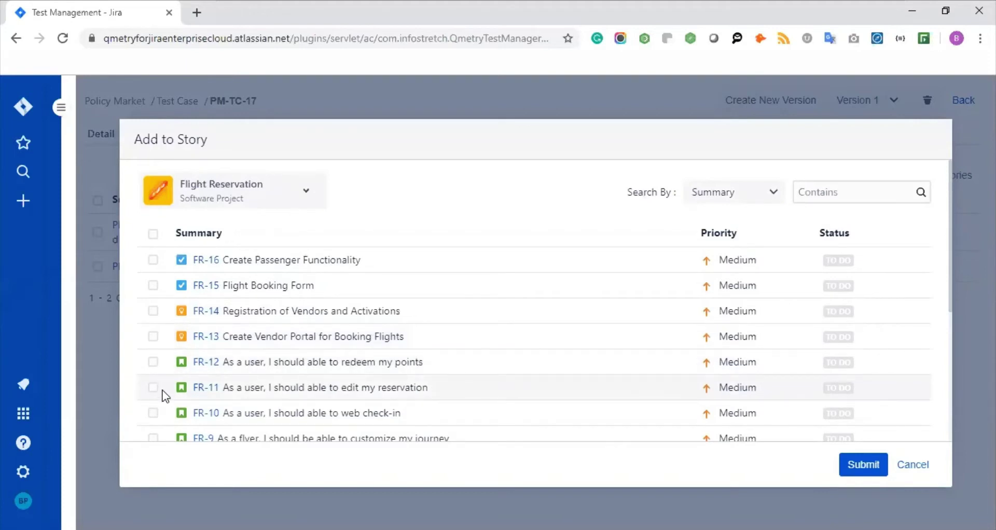
click(152, 337)
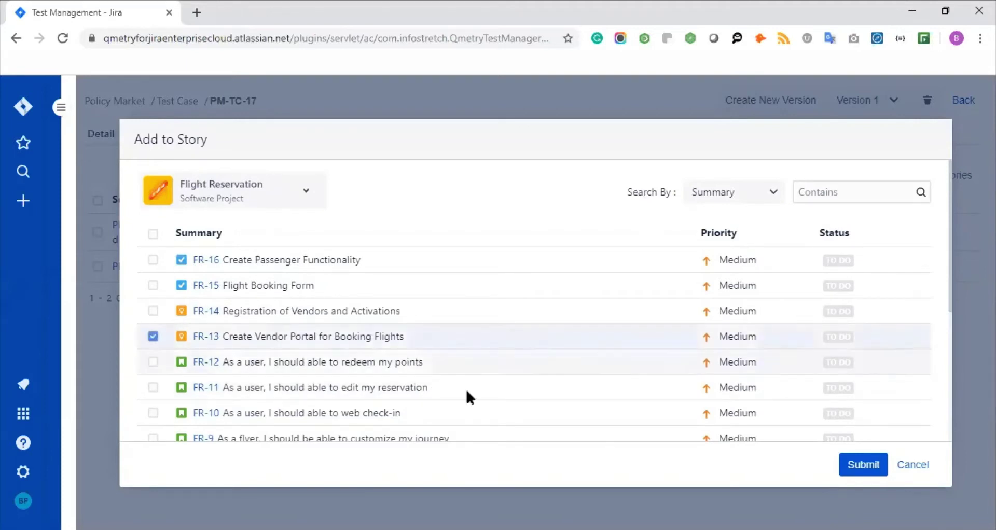
click(846, 470)
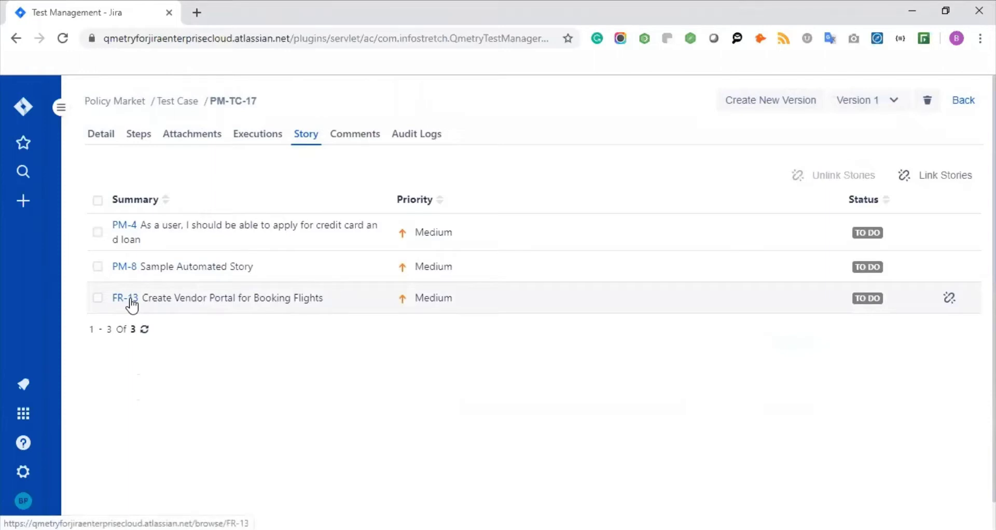
Check the comments and the audit logs of the test case.
click(357, 141)
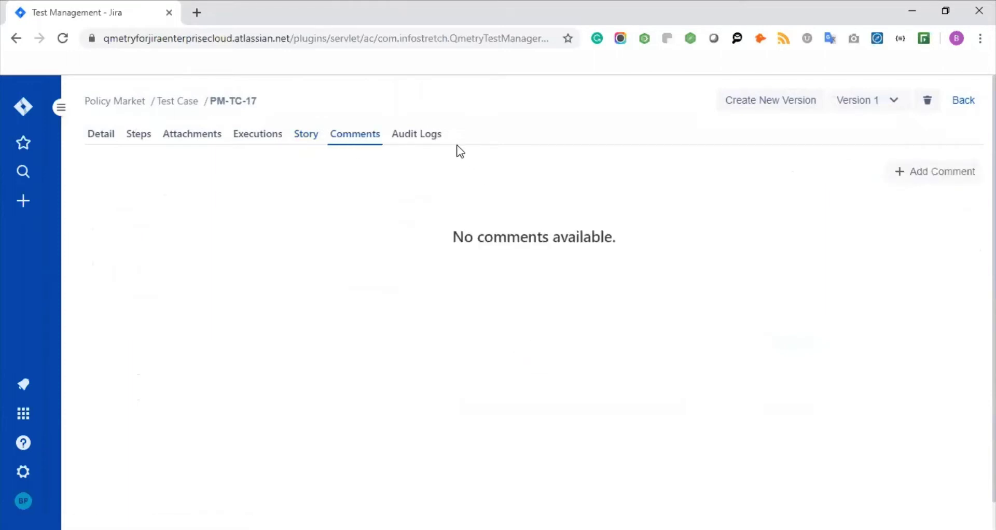
click(423, 135)
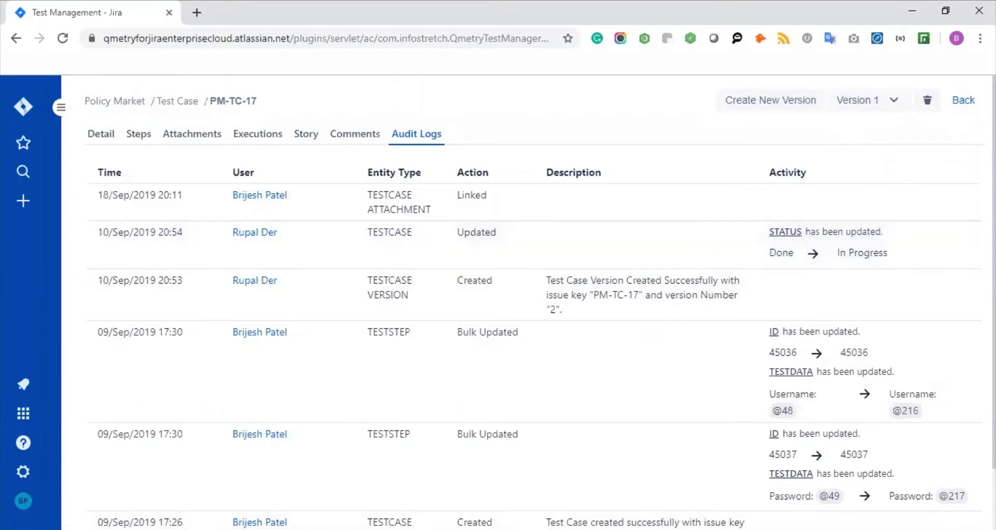
Return to the test case list, look through all test cases, and expand the Regression folder to see its subfolders.
click(172, 103)
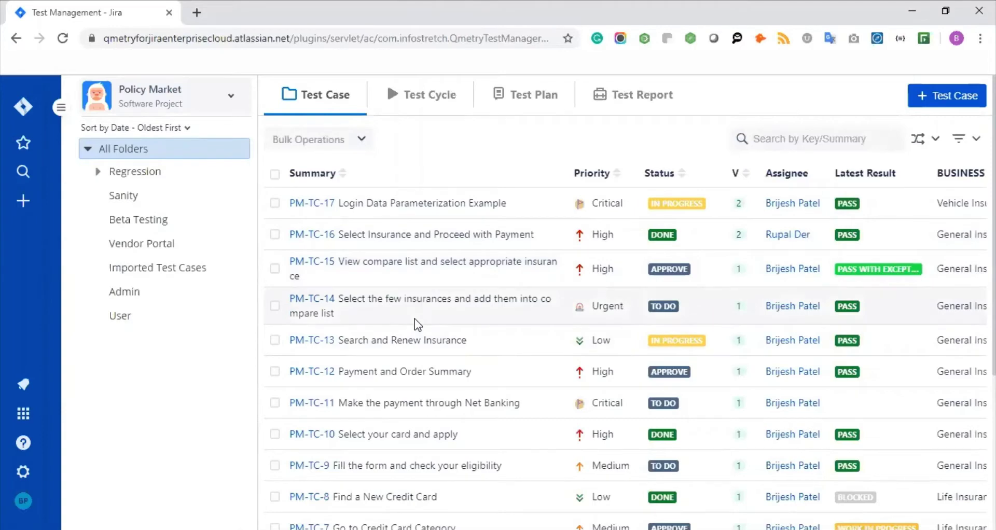
scroll(469, 324, down, 5)
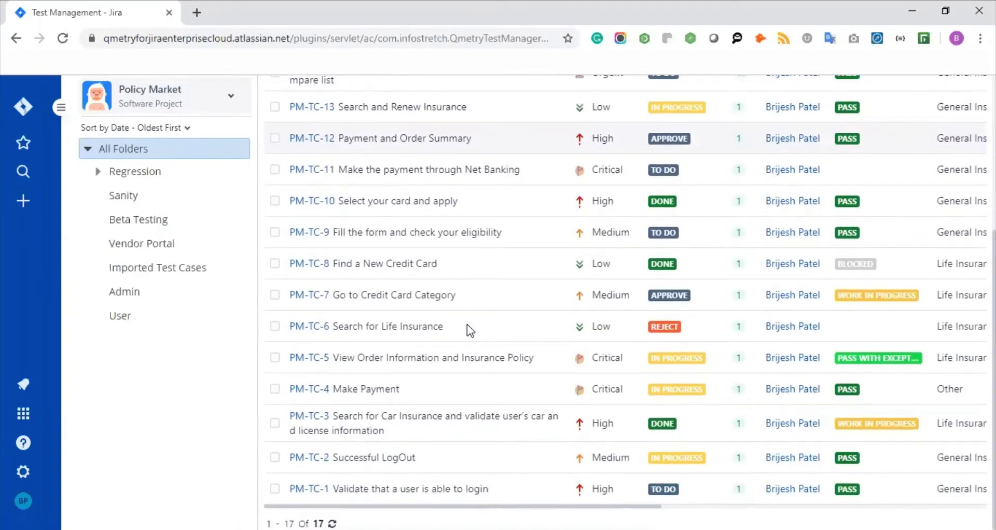
scroll(467, 325, up, 5)
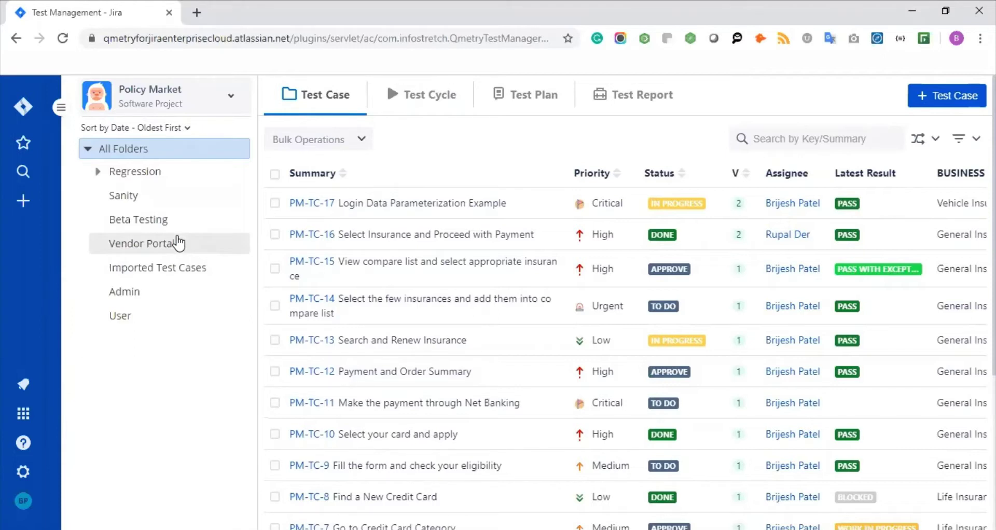
click(99, 171)
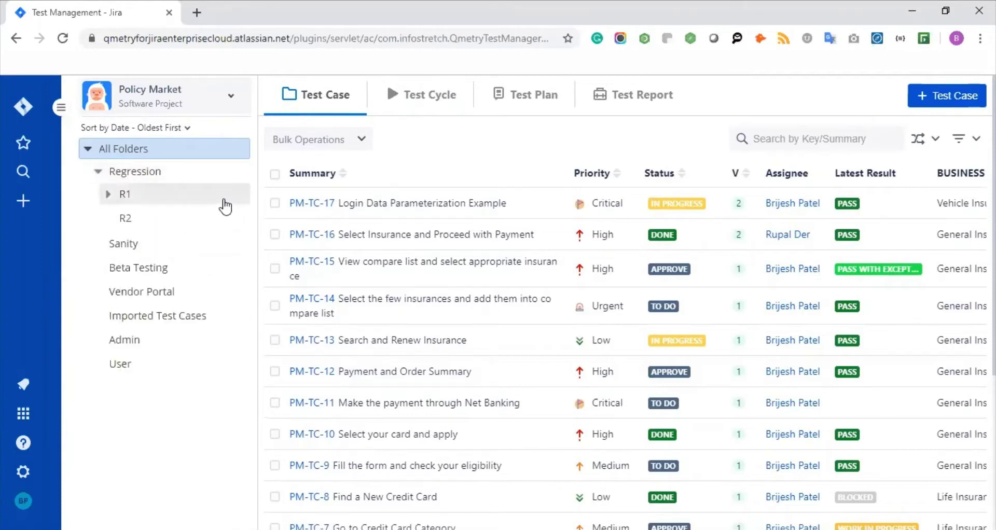
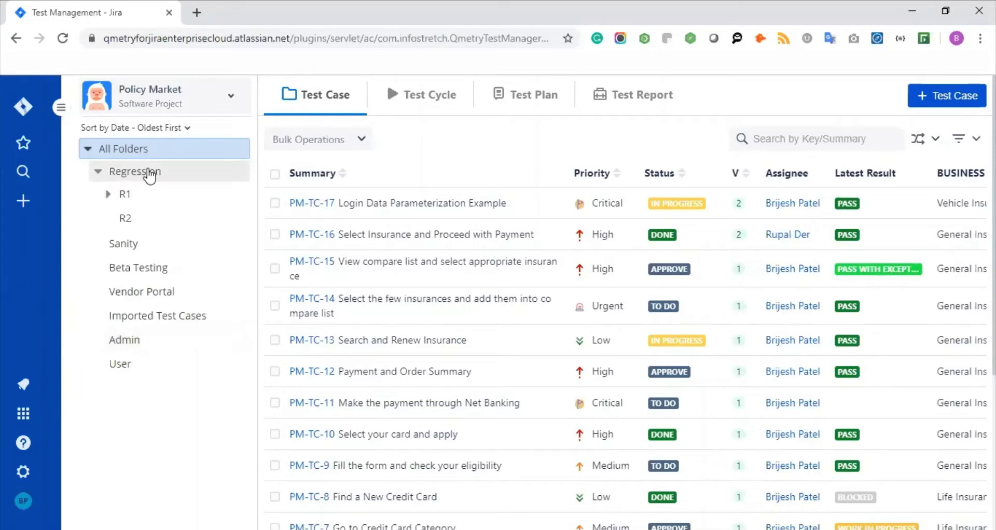
Select all test cases in the Regression folder and view the bulk operations available for them.
click(142, 174)
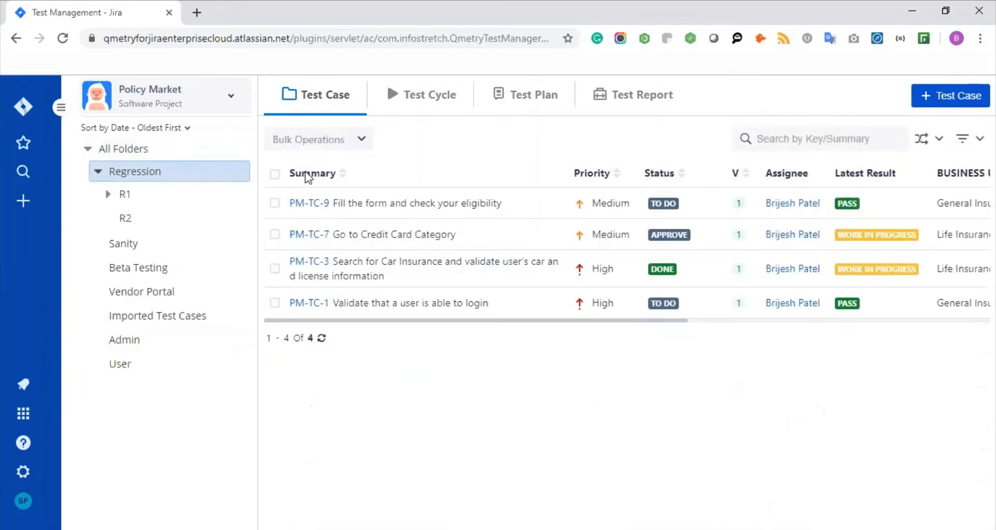
click(274, 173)
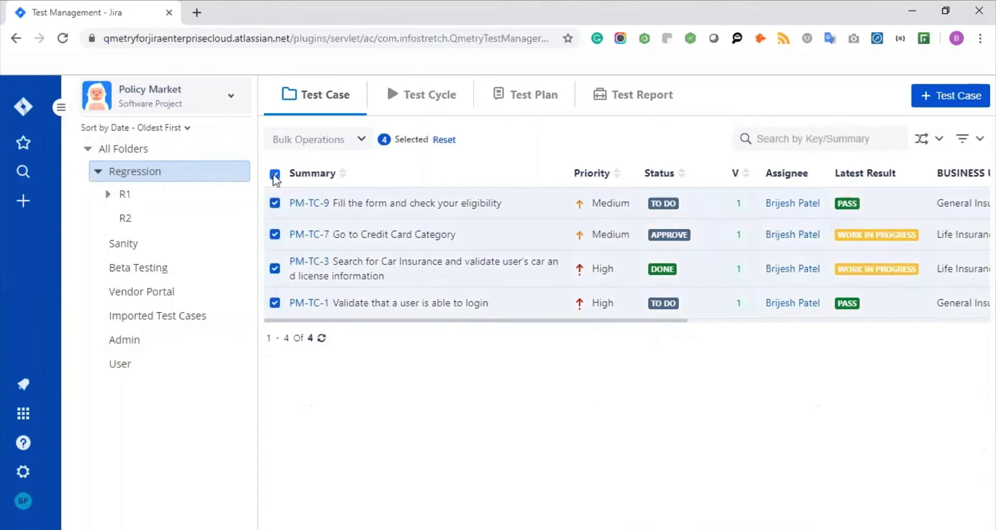
click(348, 141)
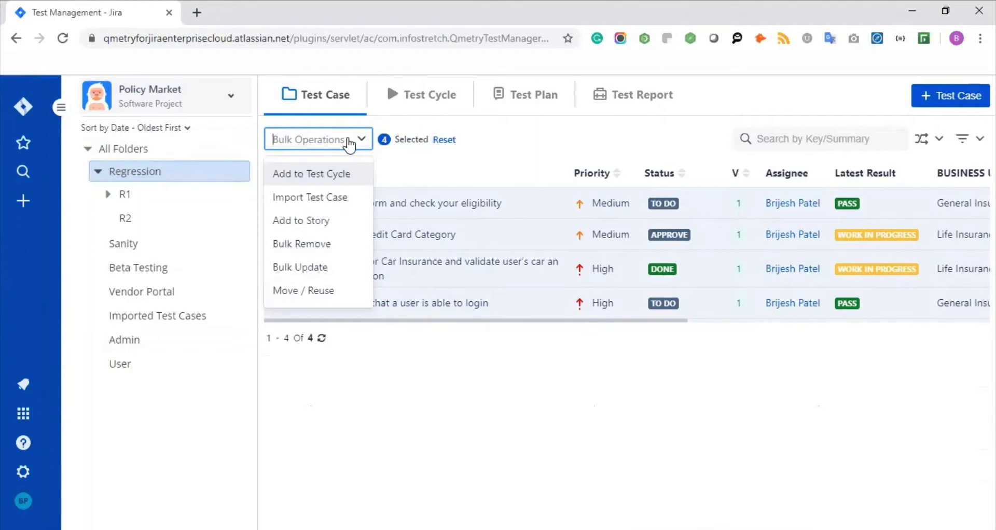
click(521, 138)
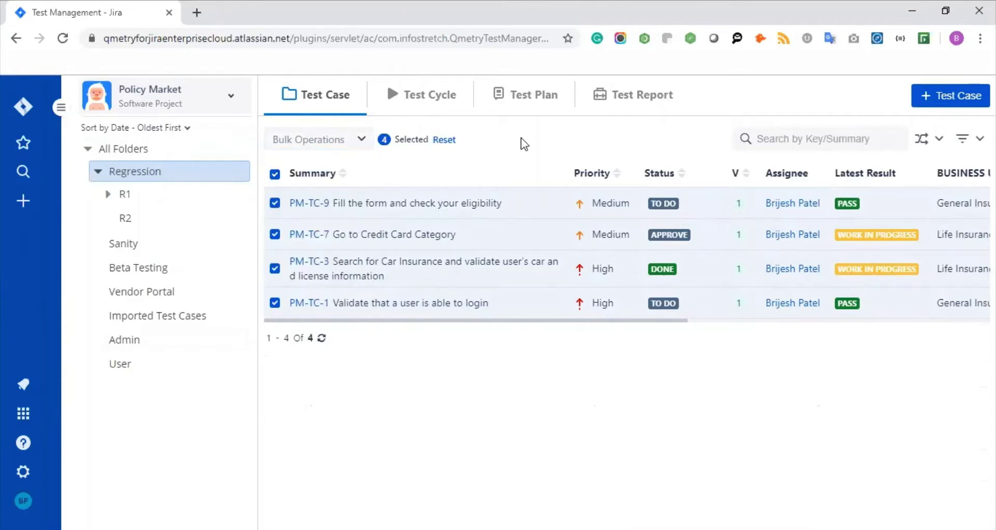
Show the test cases of all folders and view the column options of the list.
click(150, 151)
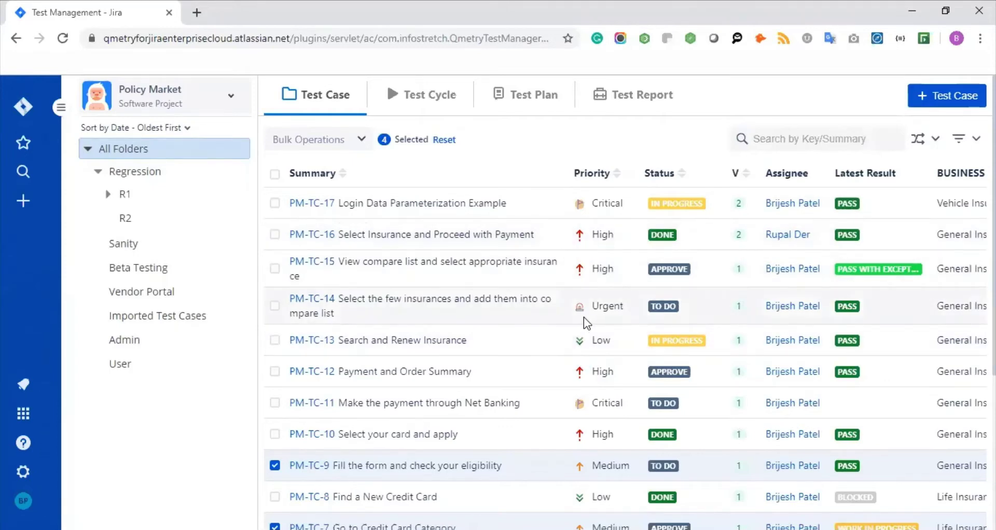
scroll(637, 357, down, 2)
scroll(641, 359, up, 2)
click(937, 141)
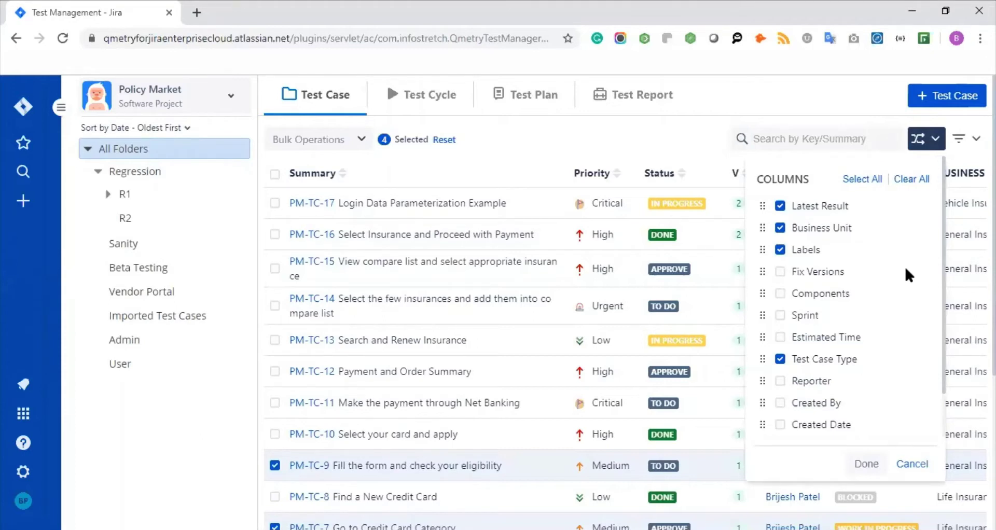
Add Fix Versions, Sprint and Components filters to the test case list and set Fix Versions to PMV1.
click(965, 139)
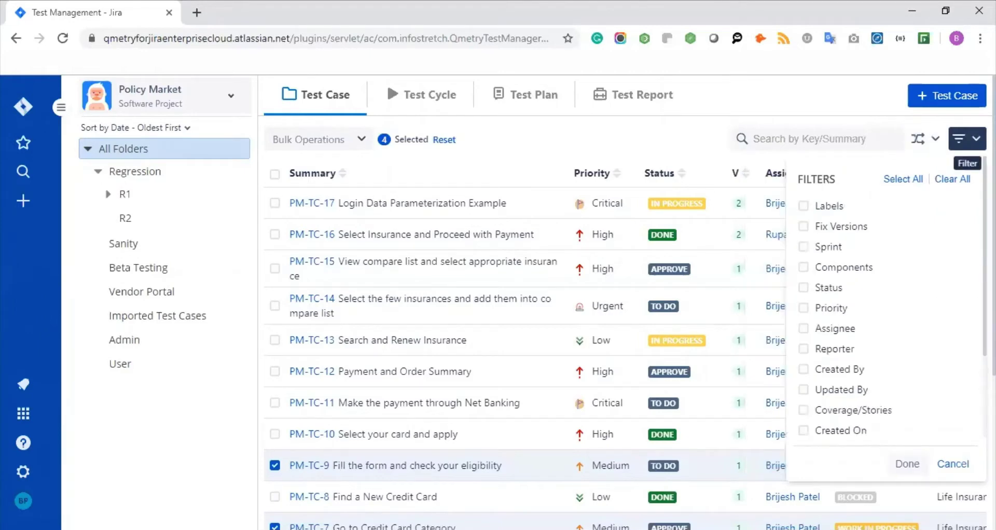
click(846, 228)
click(834, 253)
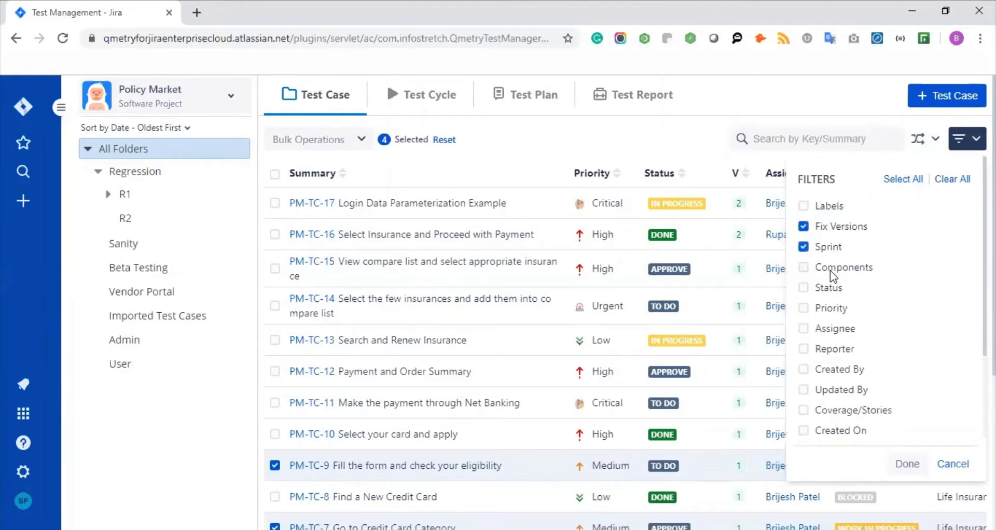
click(836, 271)
click(908, 465)
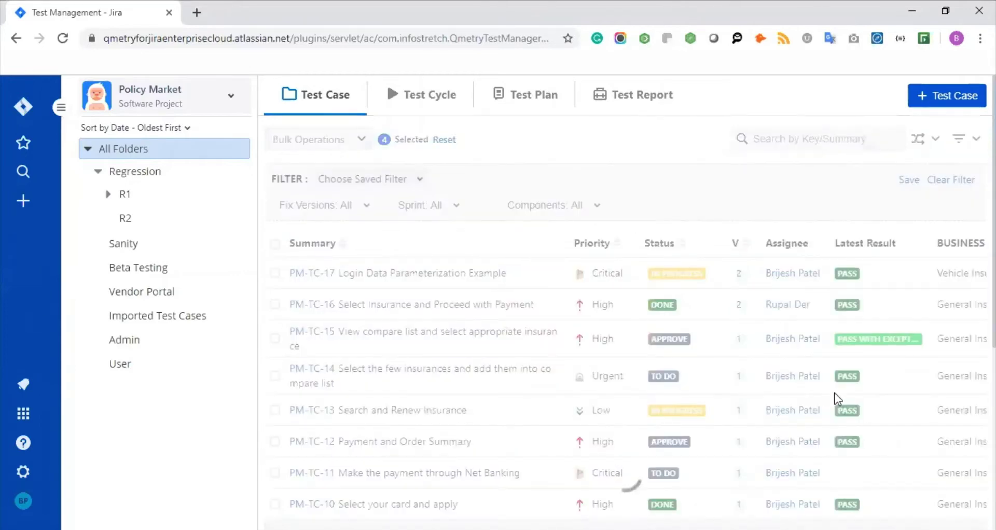
click(364, 208)
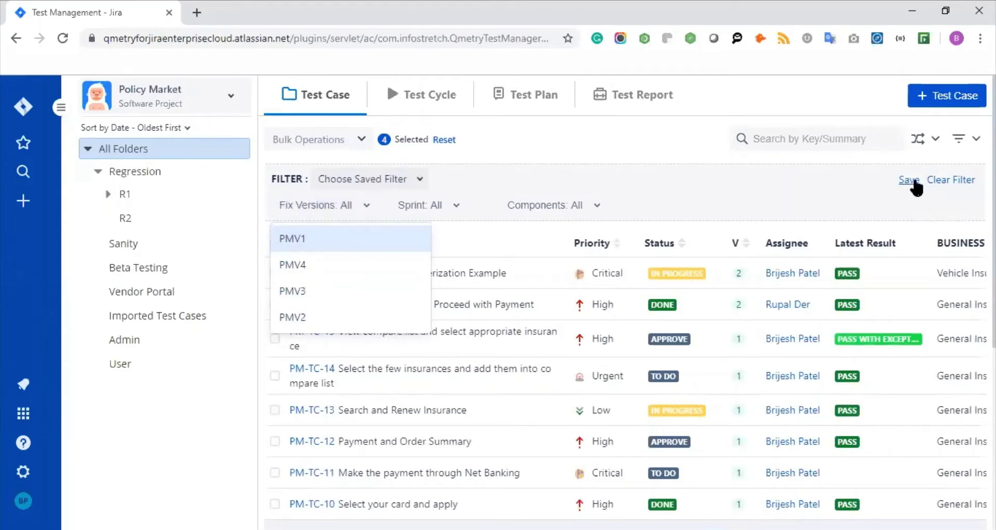
click(322, 240)
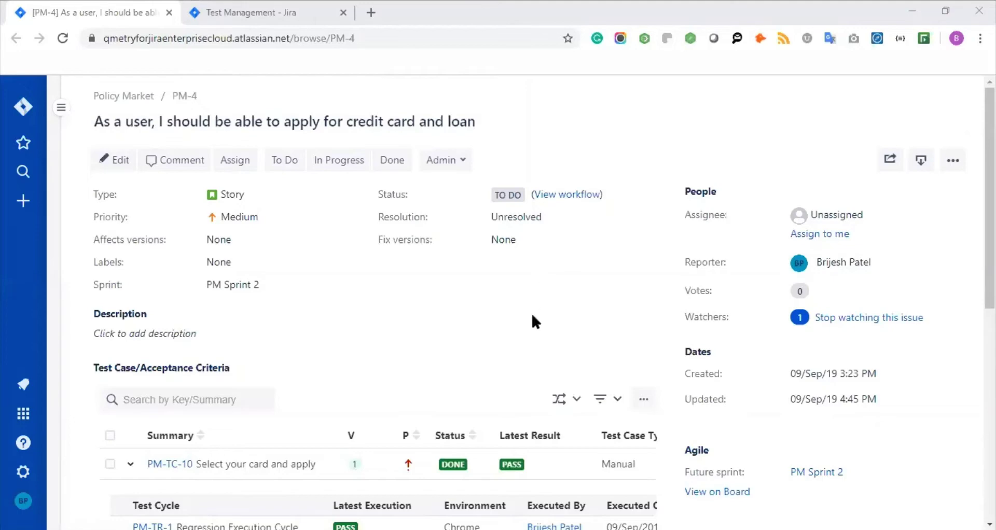
Examine the details of story PM-4 and its linked test cases with their test cycle executions.
scroll(532, 312, down, 3)
scroll(532, 312, up, 3)
scroll(480, 310, down, 2)
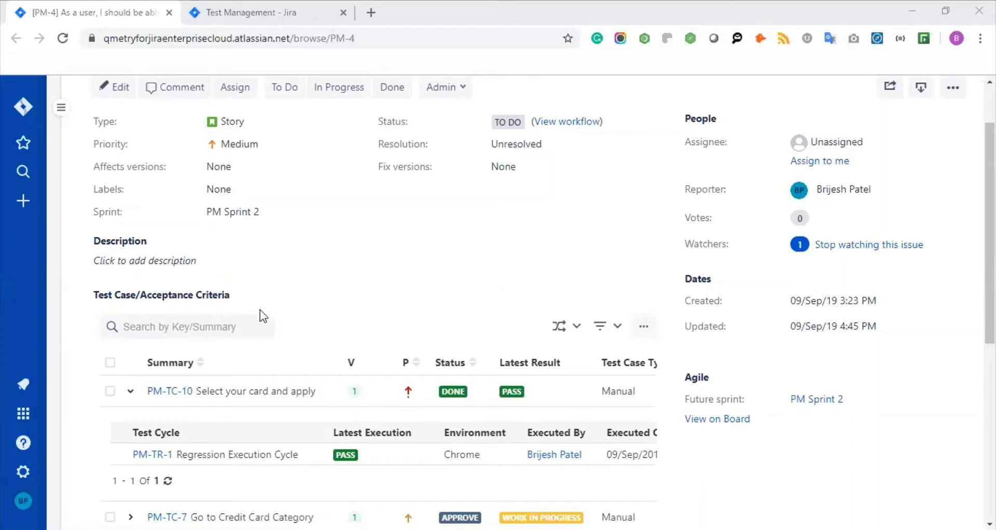
scroll(260, 311, down, 4)
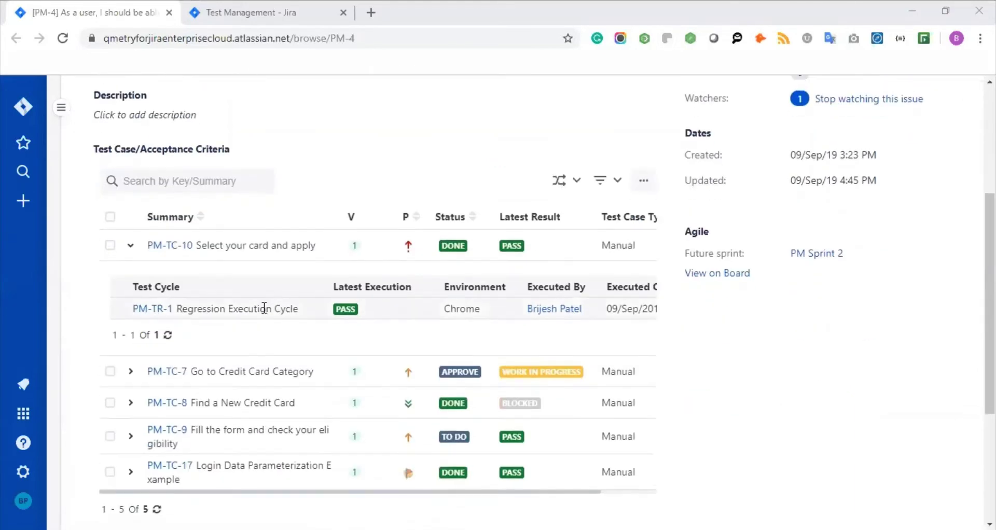
scroll(263, 307, up, 2)
scroll(264, 308, up, 3)
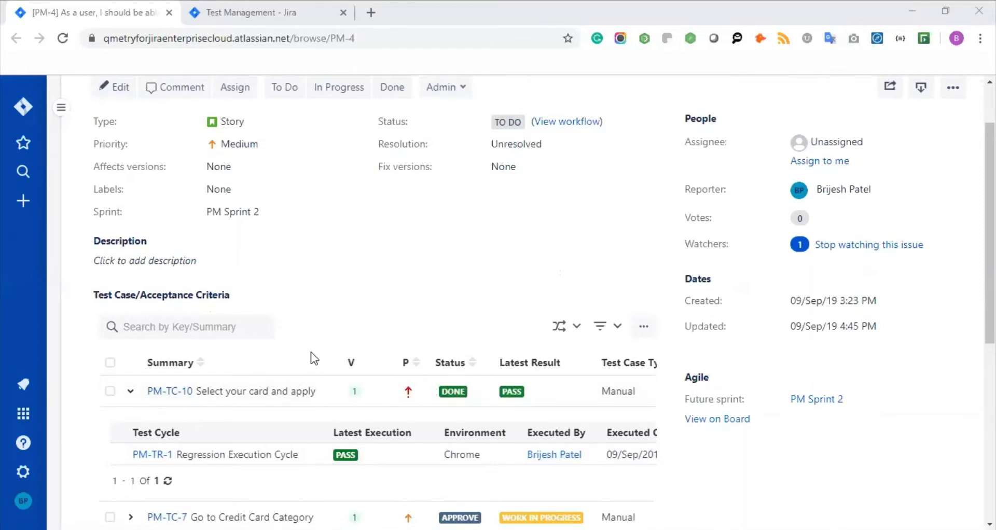
scroll(241, 425, up, 3)
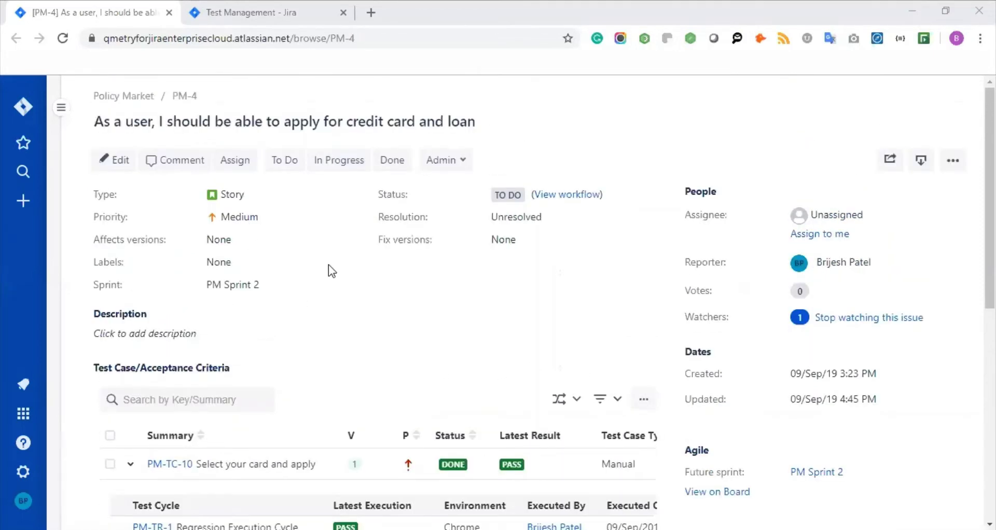
Open Reuse Test Case for story PM-4, look through the recent projects, and check Policy Market's Imported Test Cases folder.
click(644, 400)
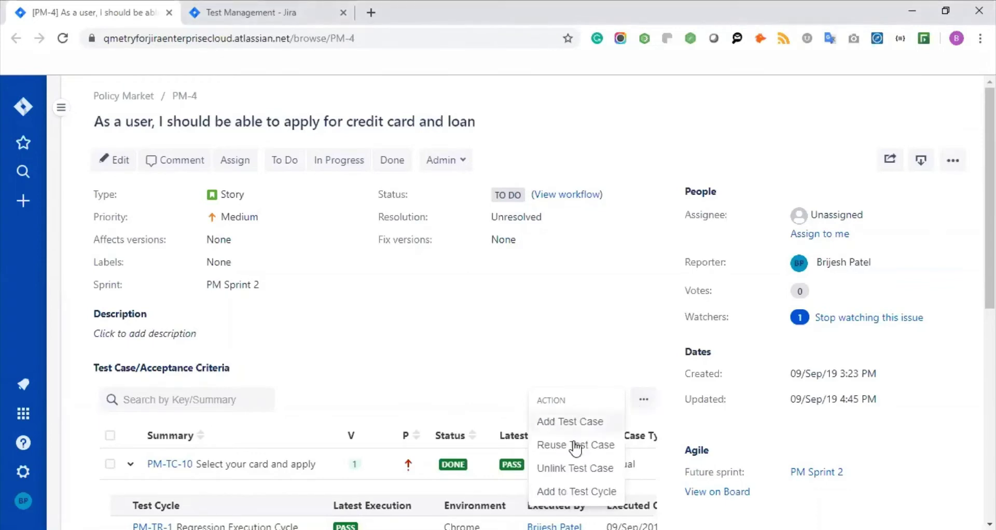
click(557, 444)
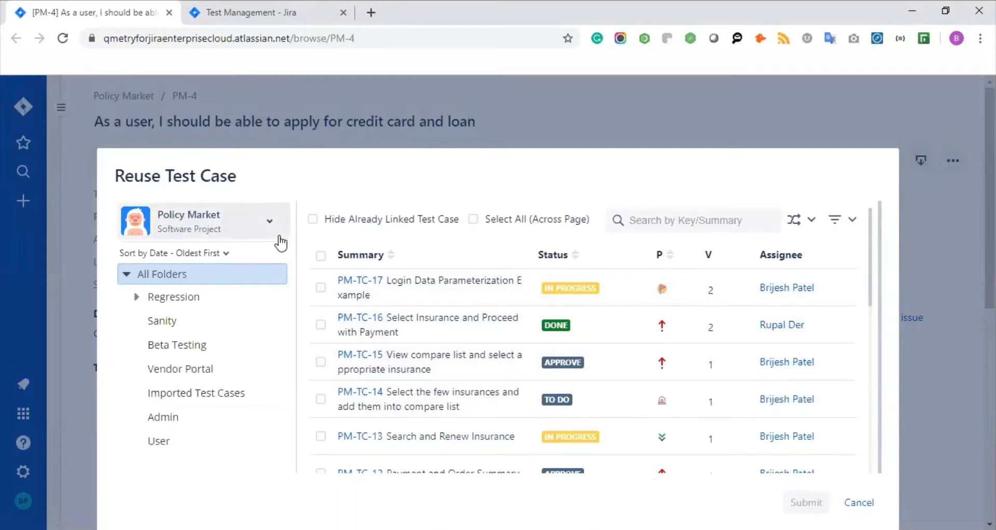
click(265, 224)
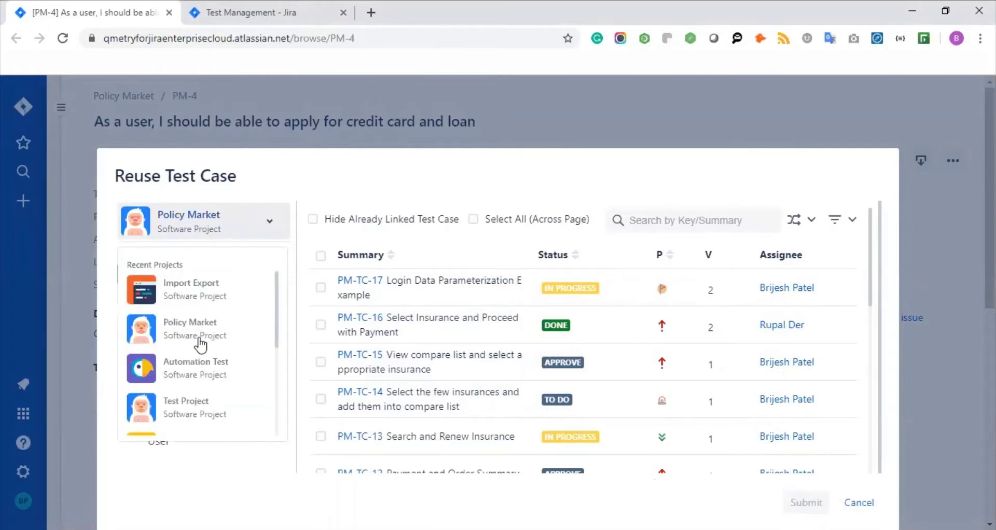
scroll(221, 362, down, 1)
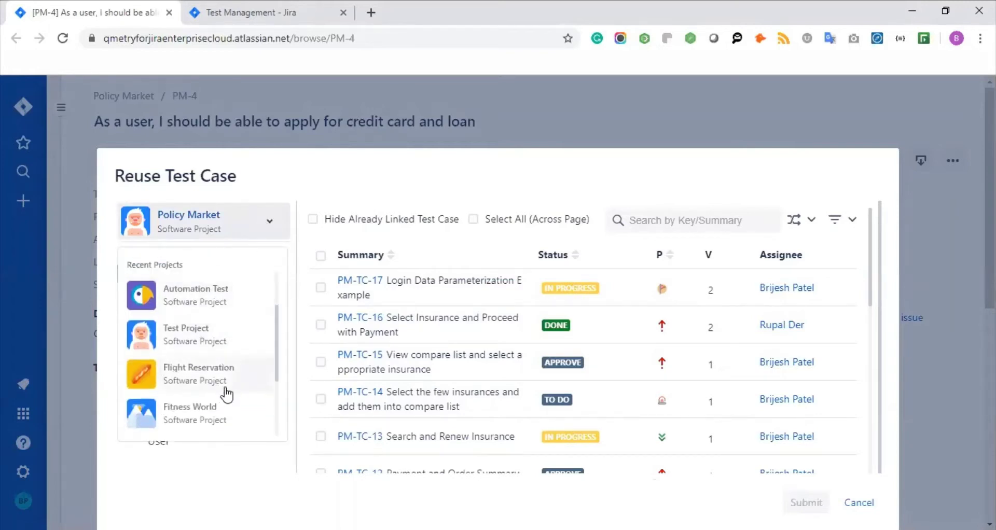
scroll(219, 389, up, 2)
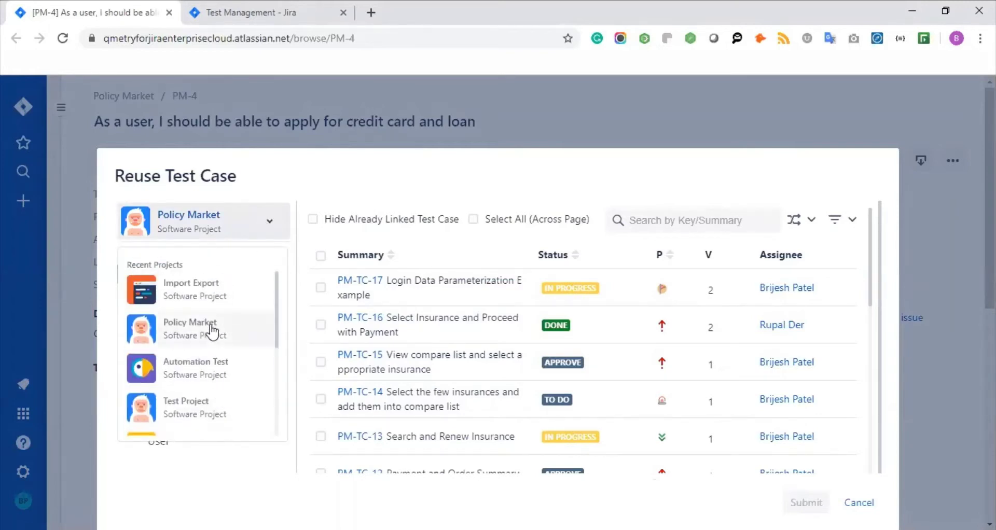
click(213, 292)
click(210, 397)
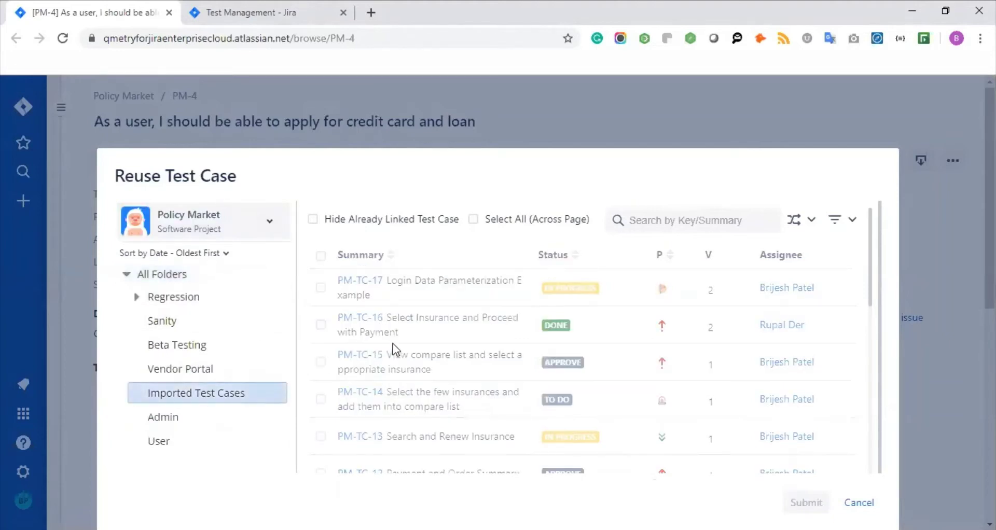
Link the existing test cases PM-TC-14 and PM-TC-13 from all Policy Market folders to story PM-4.
click(165, 275)
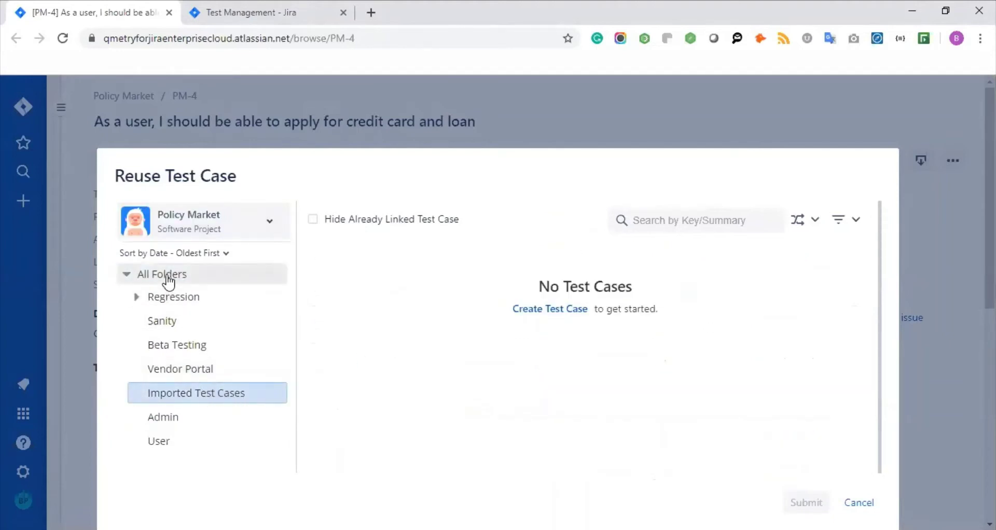
scroll(338, 336, down, 2)
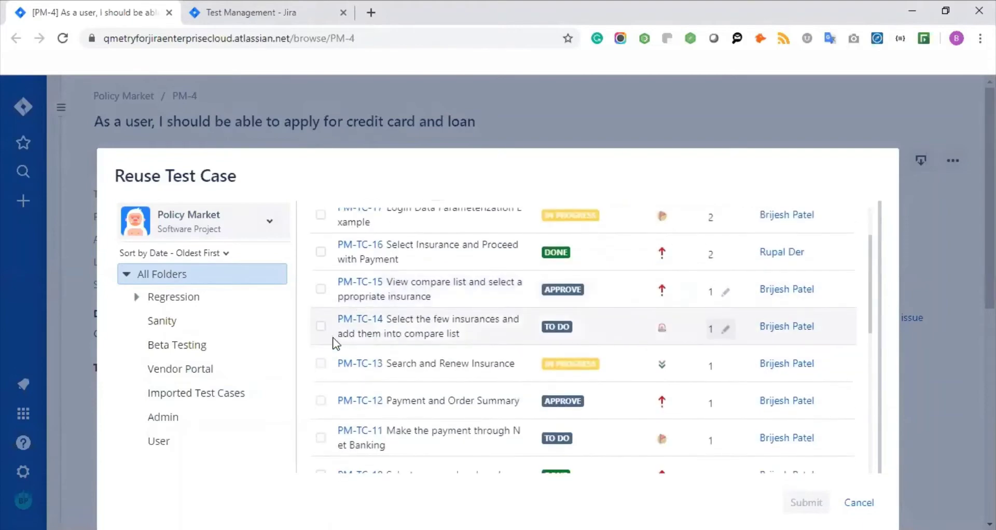
click(322, 326)
click(321, 363)
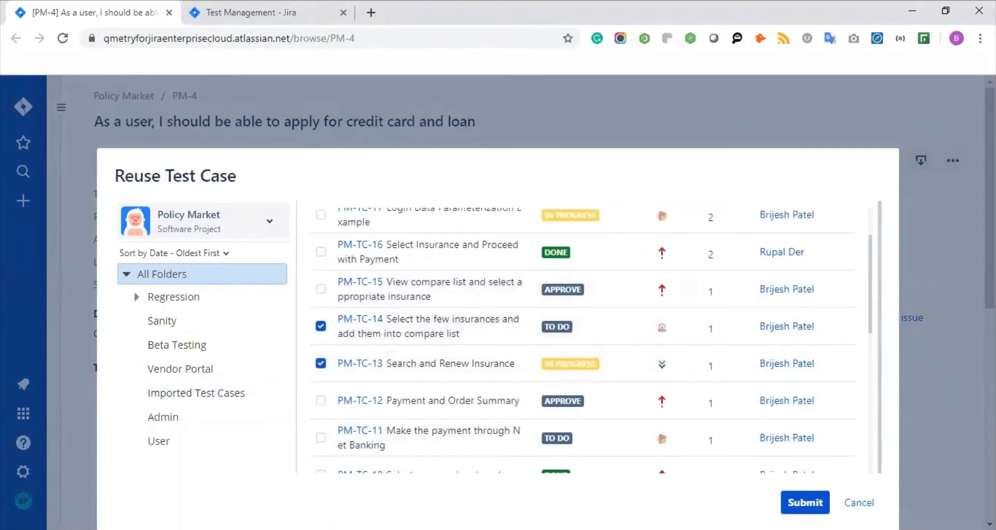
click(804, 503)
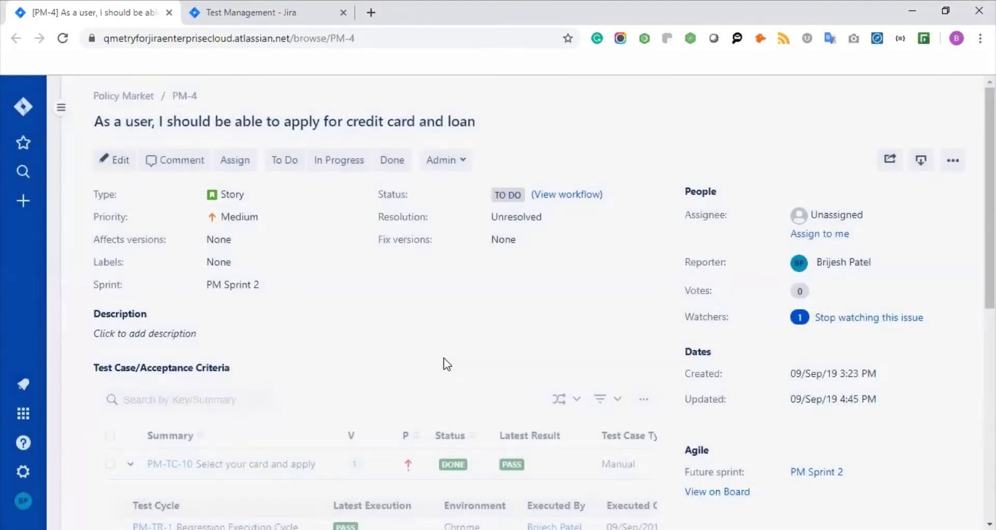
Check the story's test case list, including its column options, the test cycle execution of PM-TC-10 and the available actions.
scroll(443, 358, down, 3)
scroll(331, 393, down, 1)
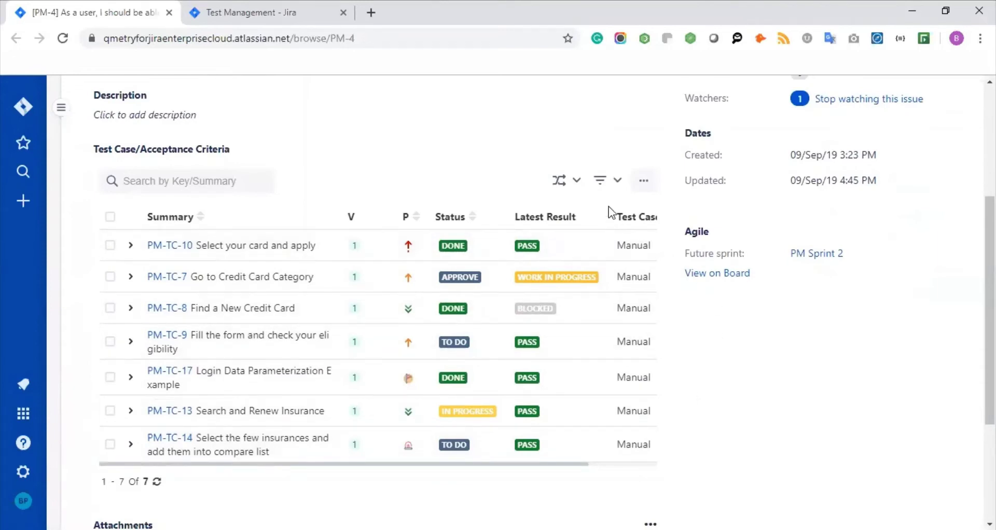
click(575, 180)
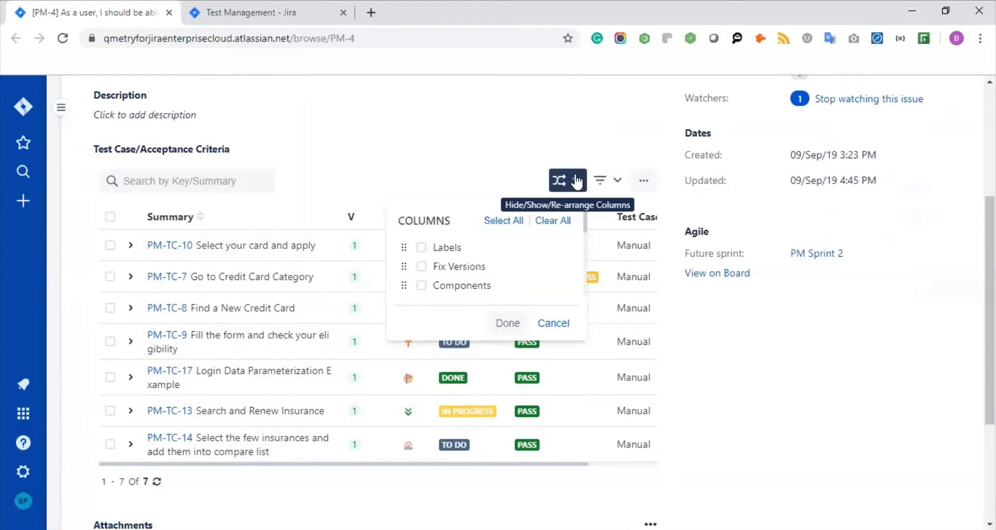
click(576, 180)
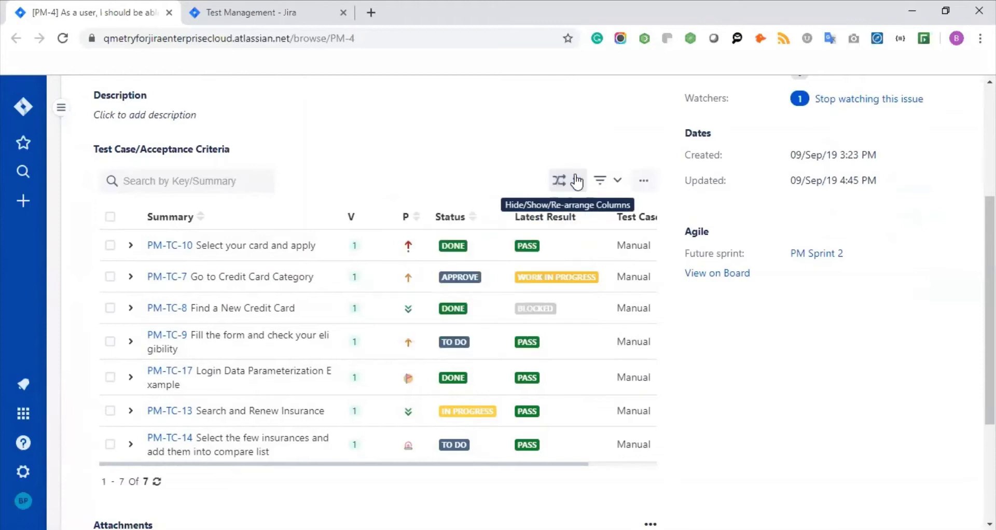
click(131, 245)
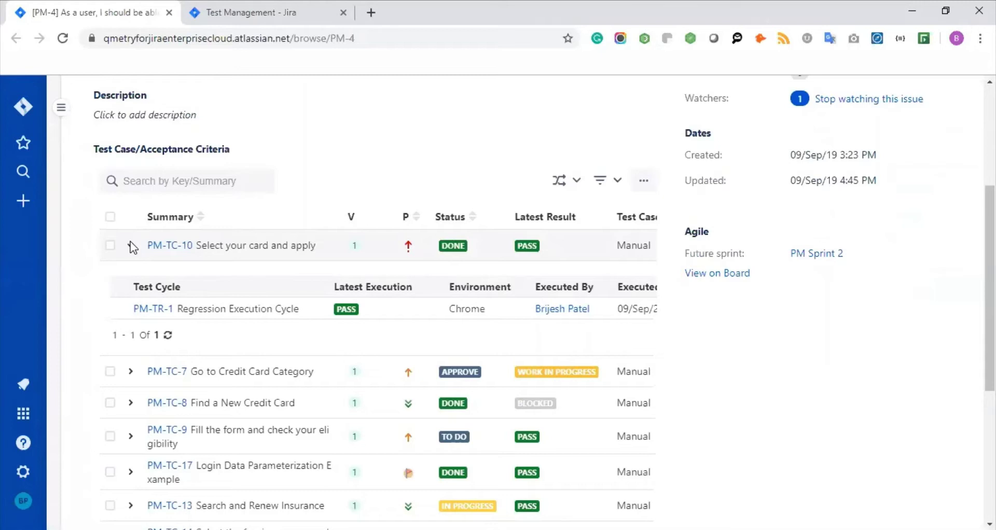
click(646, 184)
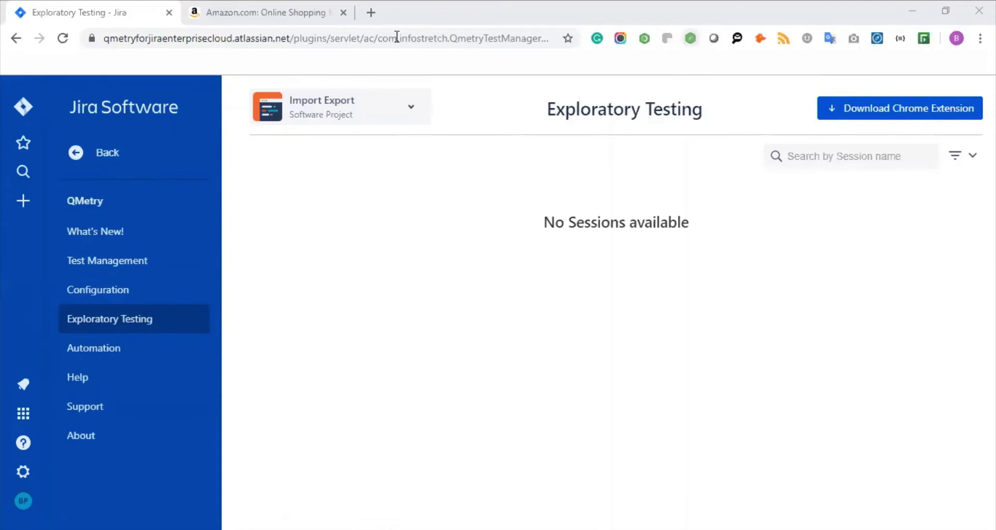
Switch to the Amazon page and log in to the QMetry Exploratory Testing extension with the saved Jira Cloud credentials.
click(355, 26)
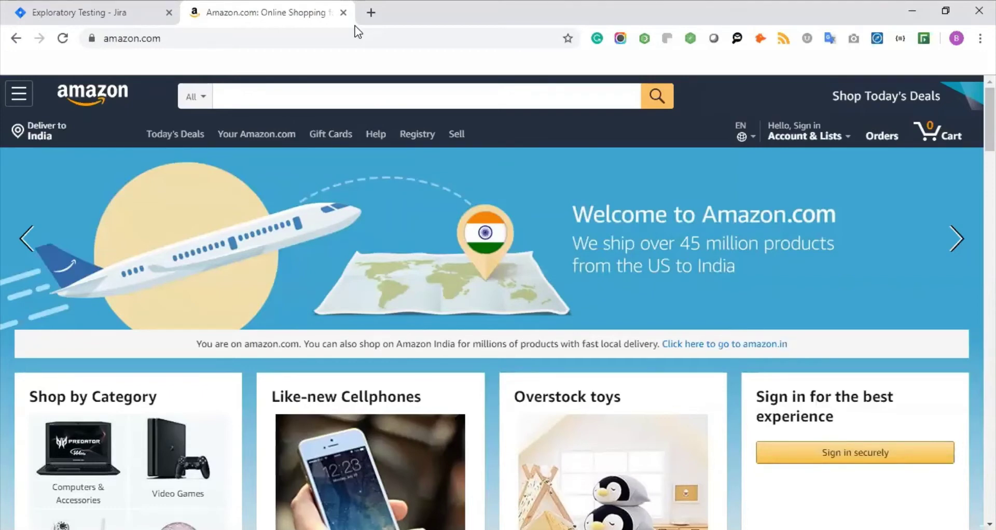
click(691, 38)
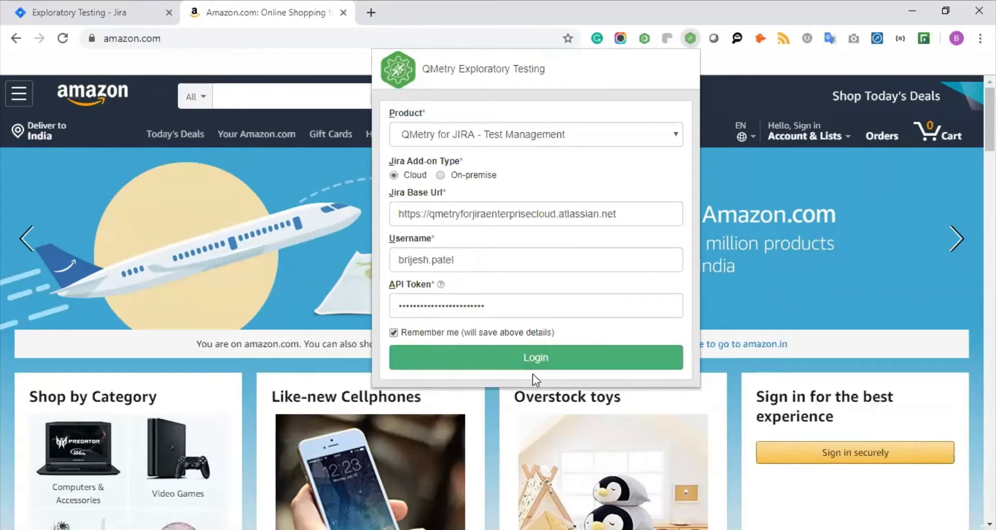
click(545, 358)
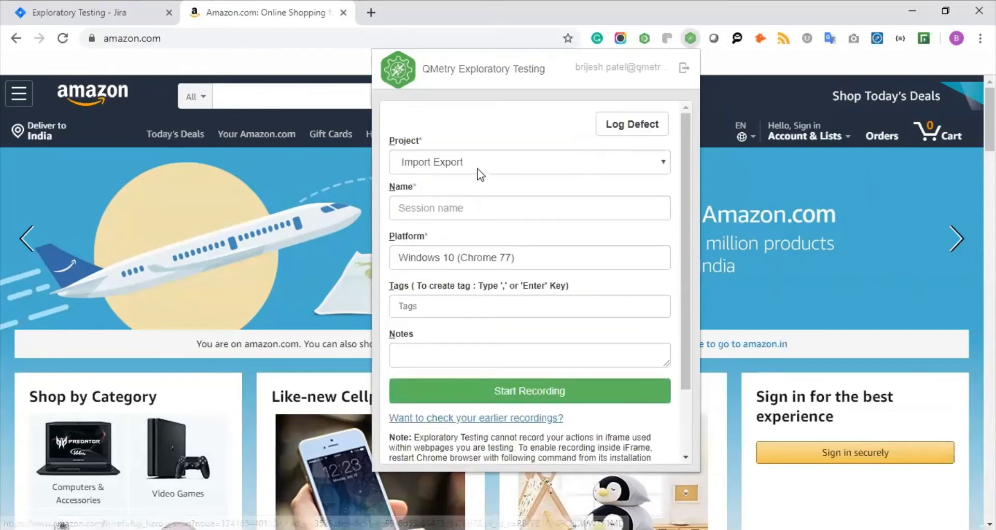
Start recording an exploratory testing session named Amazon Checkout in the Import Export project.
click(478, 206)
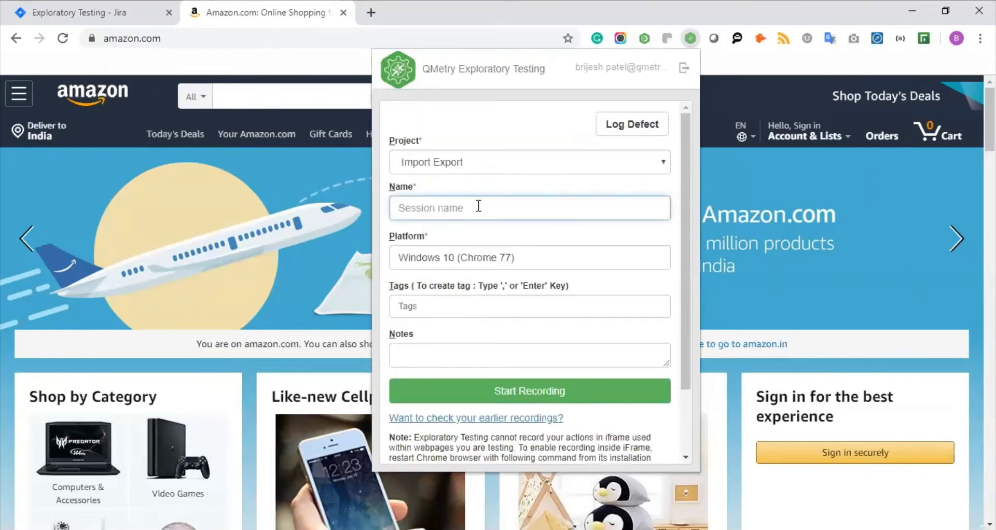
text(Ama)
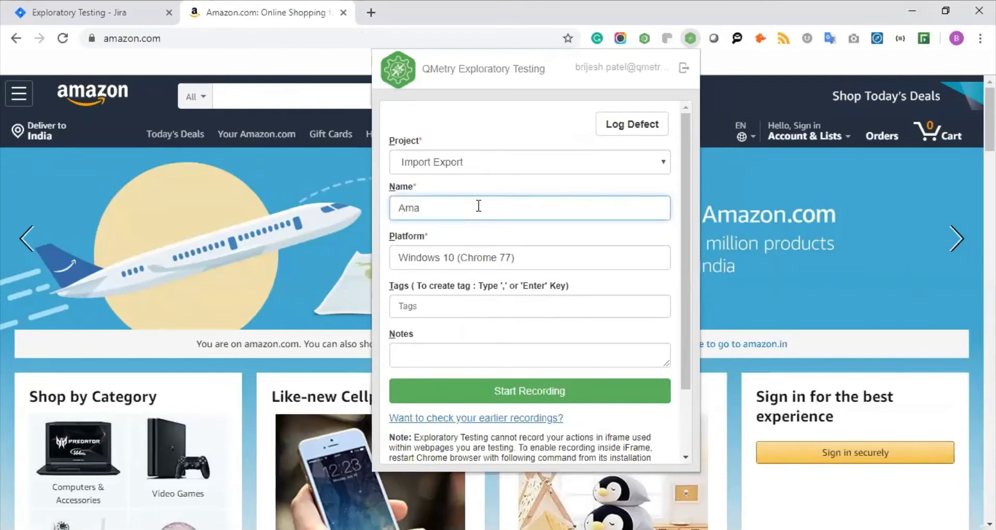
text(zon Checkout)
click(540, 400)
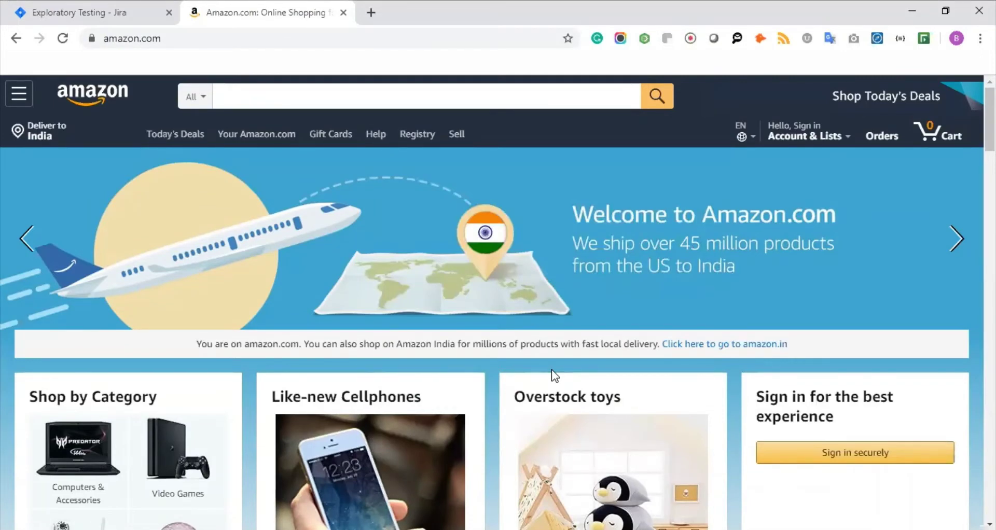
Search Amazon for samsung s10.
click(351, 92)
text(s)
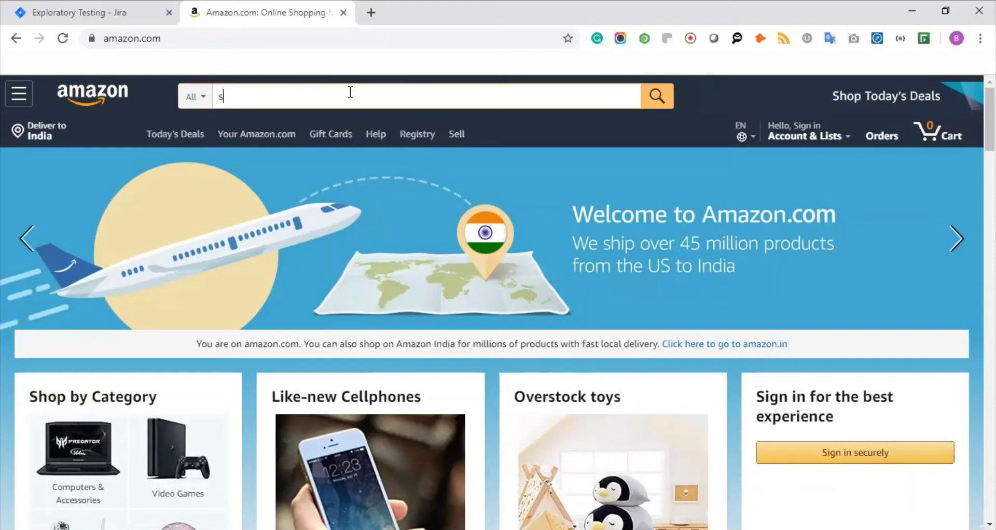
text(amsung s10)
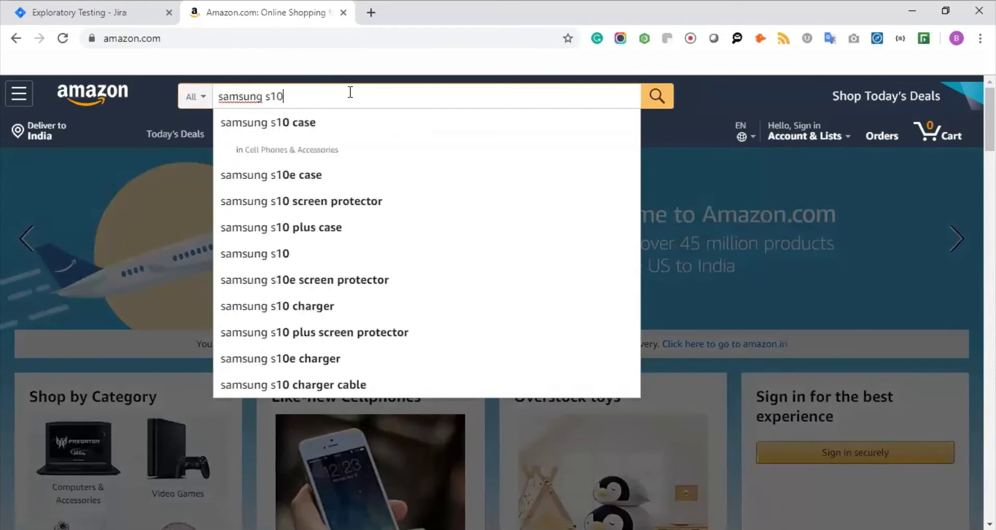
key(Return)
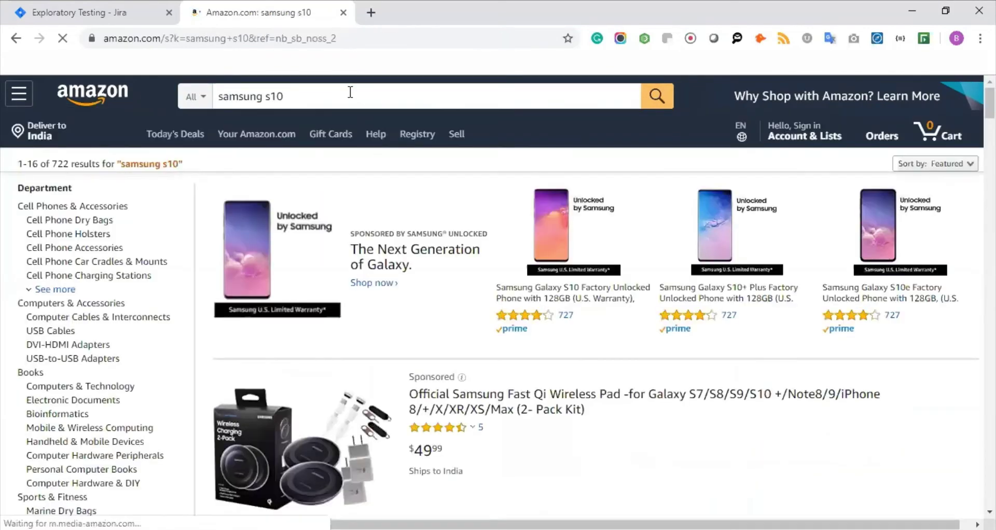
Open the Samsung Galaxy S10 Factory Unlocked Phone with 128GB in Prism Black and add it to the cart.
scroll(327, 263, down, 10)
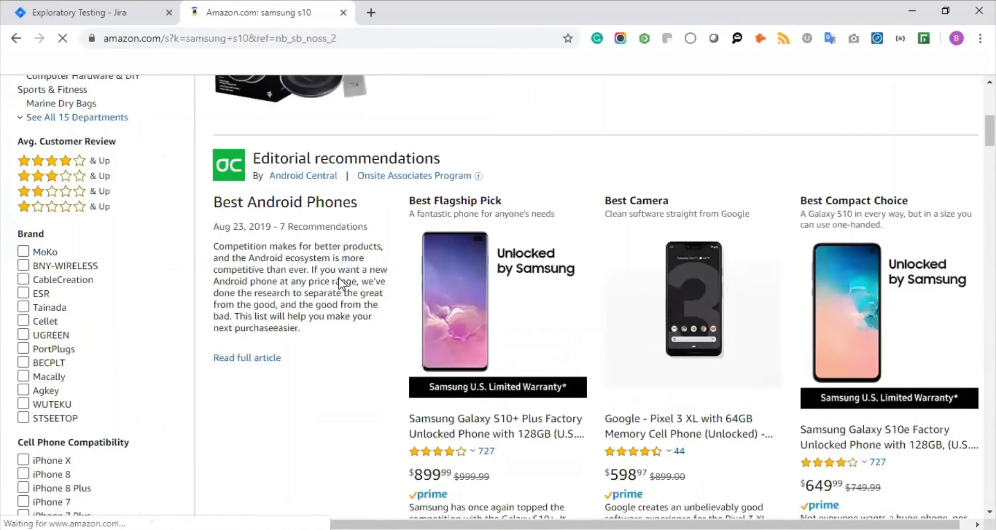
scroll(861, 166, down, 1)
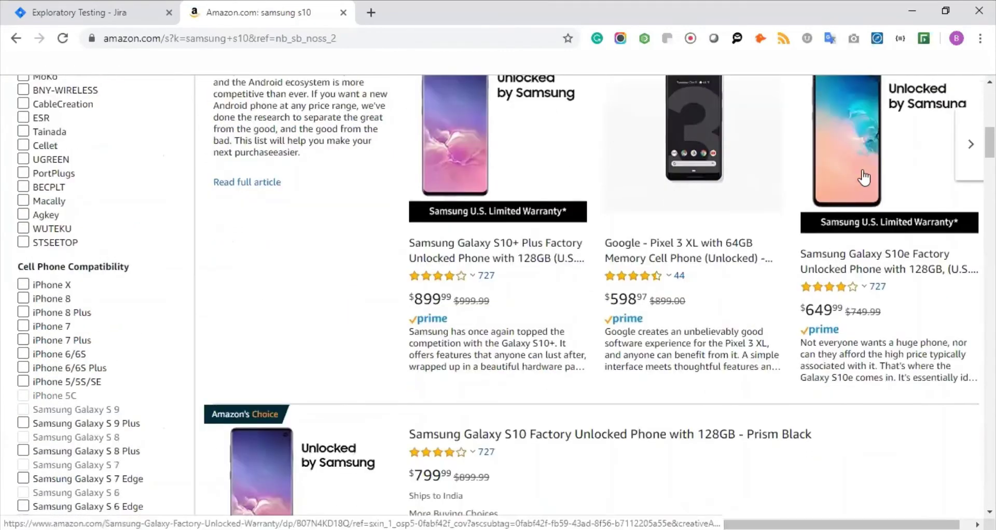
scroll(690, 289, down, 3)
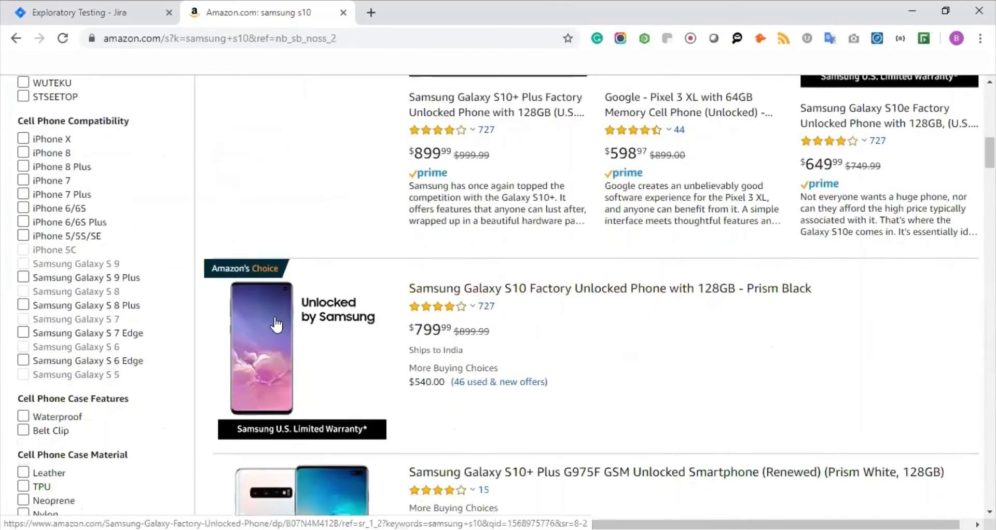
click(449, 310)
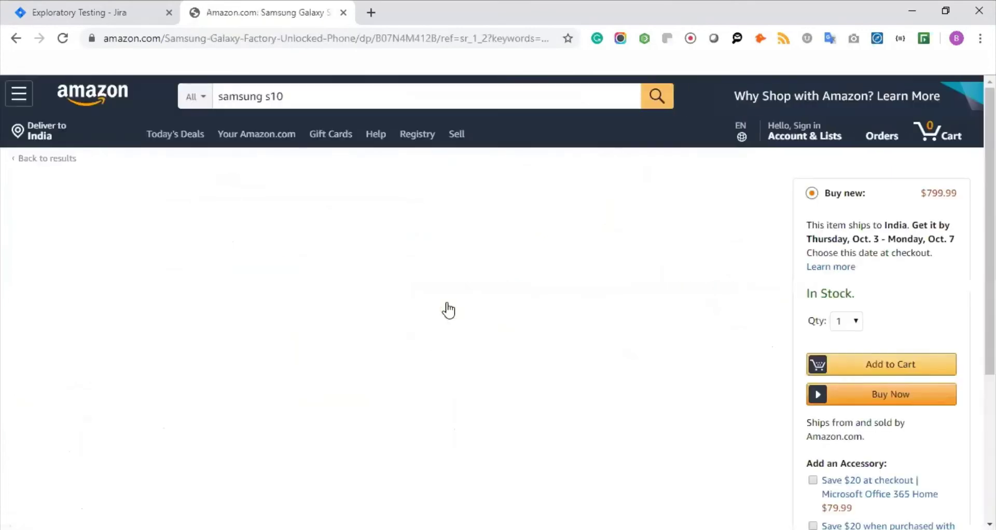
scroll(449, 306, down, 1)
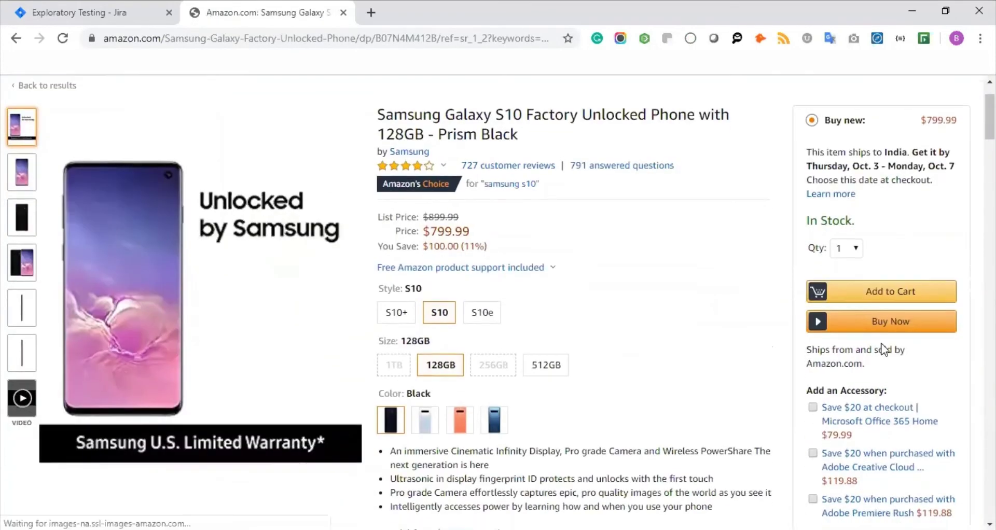
click(886, 292)
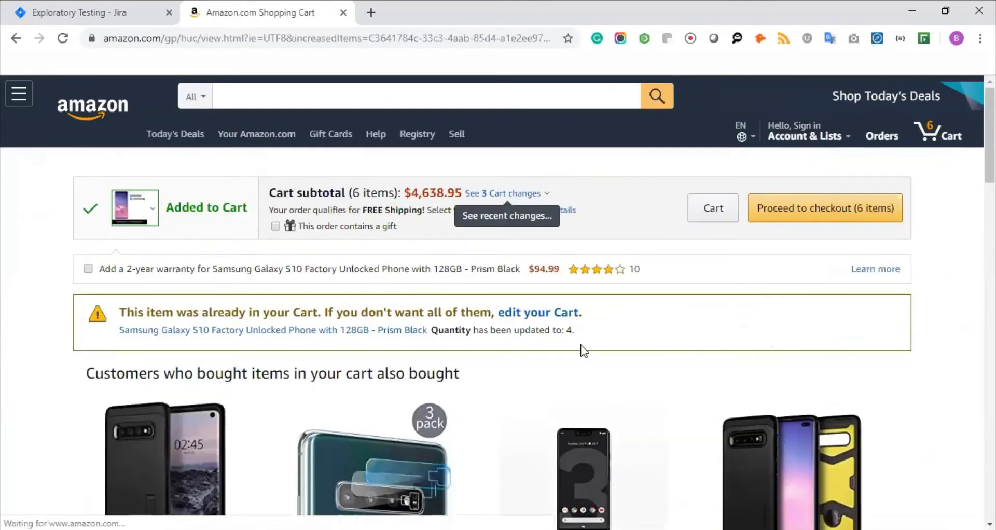
Proceed to checkout without the accident protection plan and submit the sign-in form with someusername.
click(830, 213)
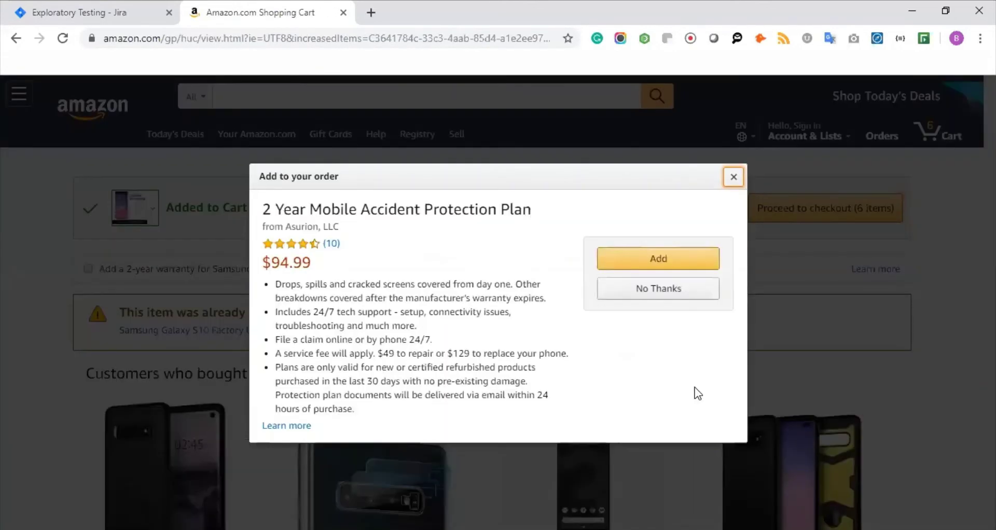
click(685, 293)
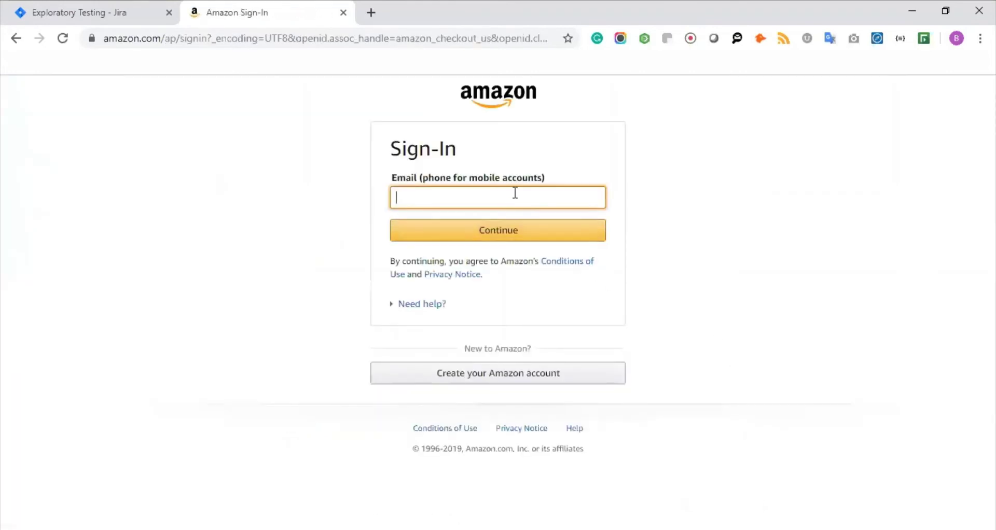
text(some)
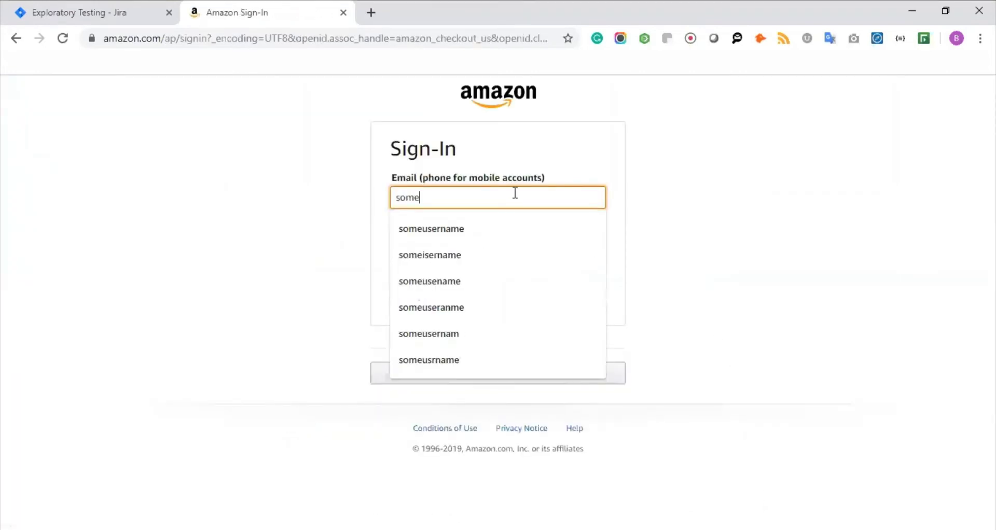
text(username)
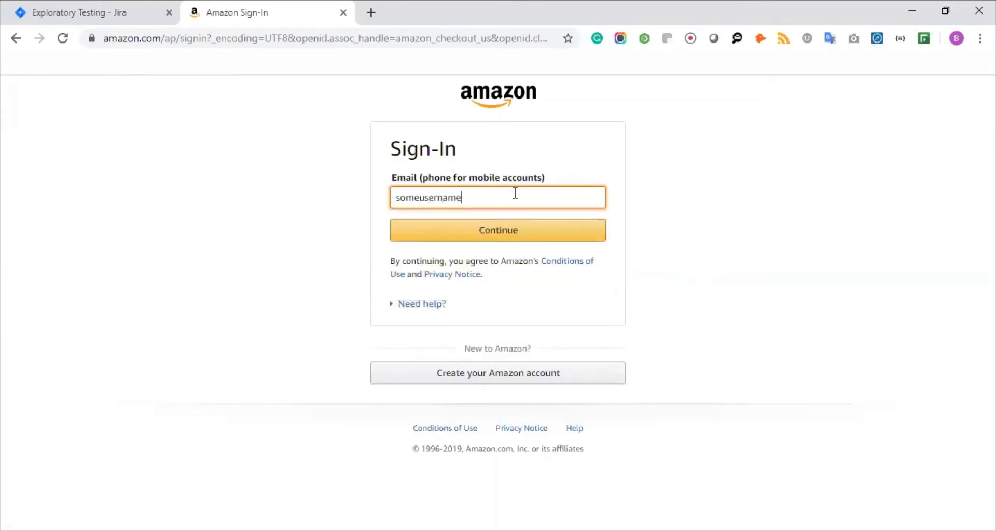
key(Return)
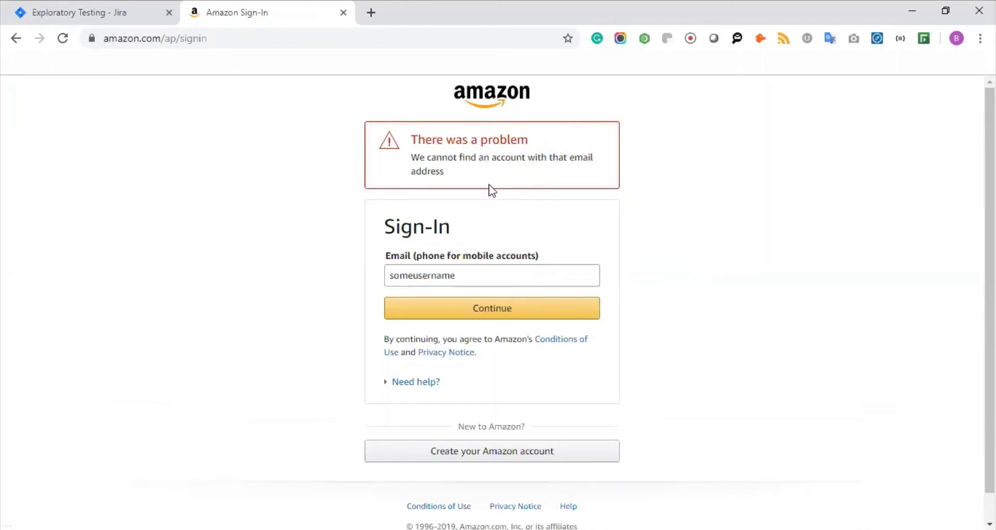
Record an assertion on the sign-in error message box and stop the session recording.
click(691, 39)
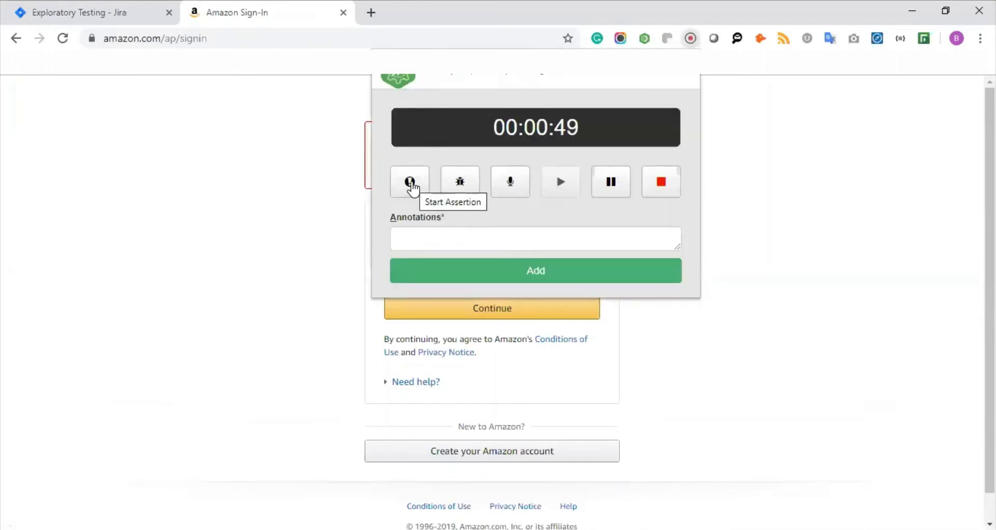
click(411, 187)
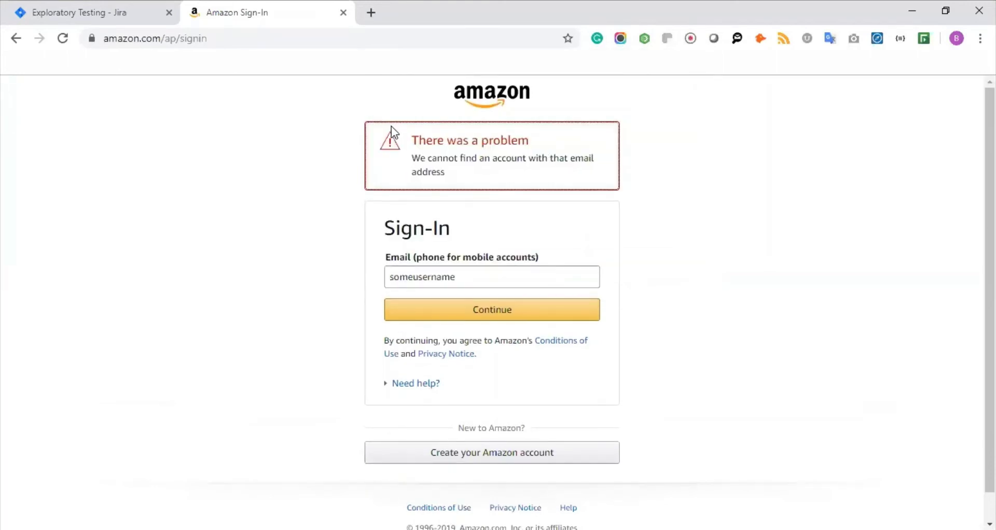
click(691, 38)
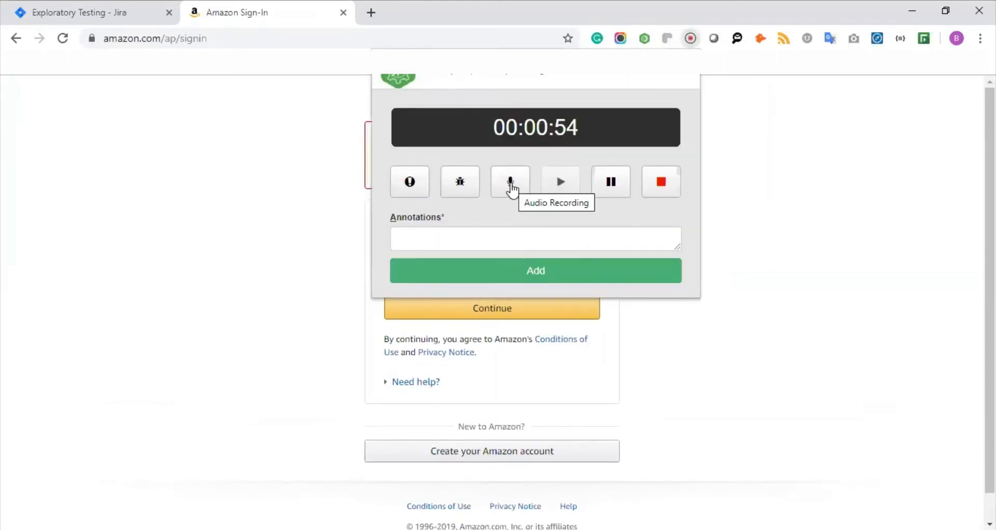
click(671, 183)
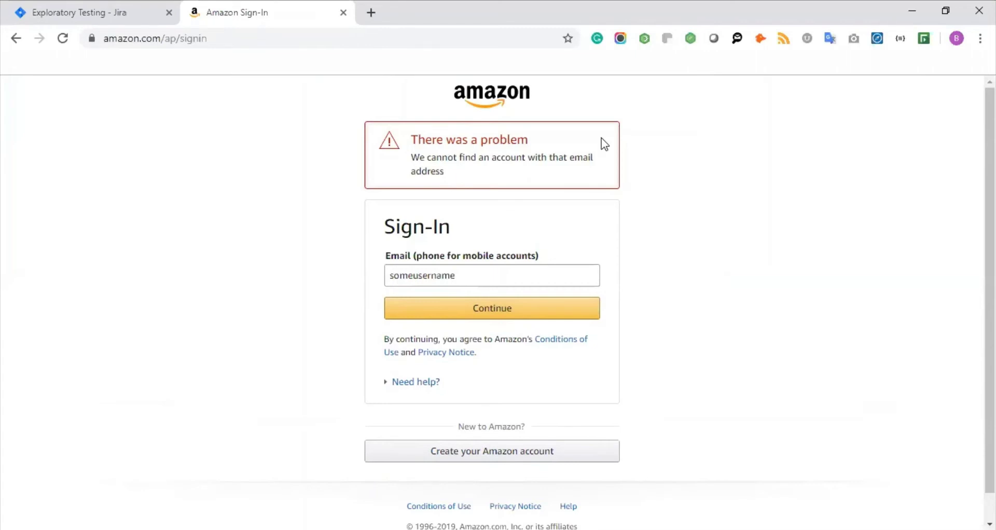
Return to Jira, refresh the exploratory testing session list and open the Amazon Checkout session.
key(ctrl+shift+Tab)
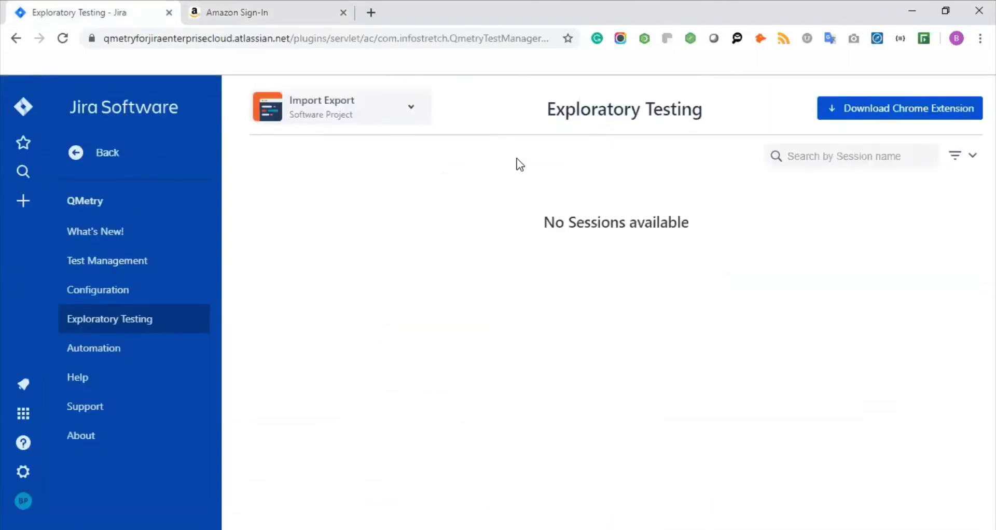
key(F5)
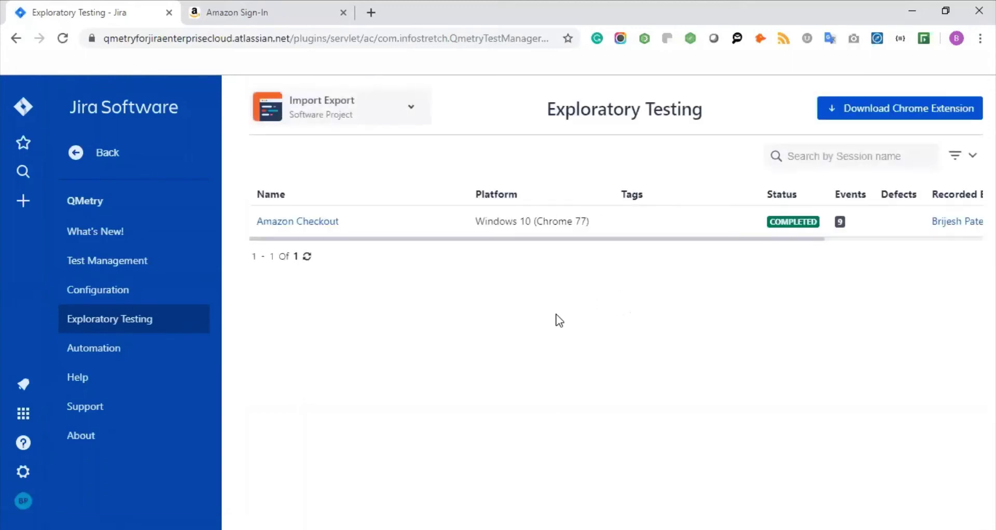
click(307, 222)
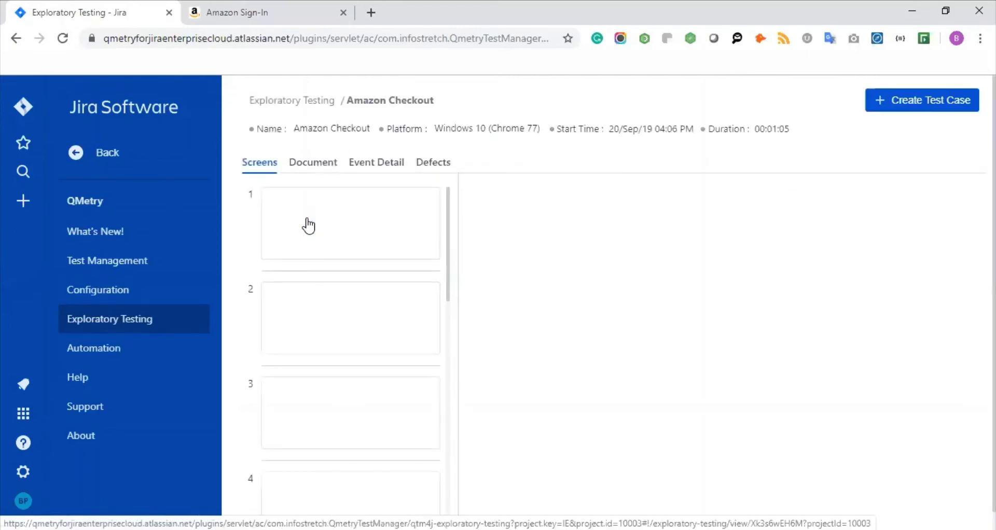
Examine the session's captured screens and its documented steps with test data and expected results.
scroll(378, 340, down, 5)
scroll(380, 343, down, 8)
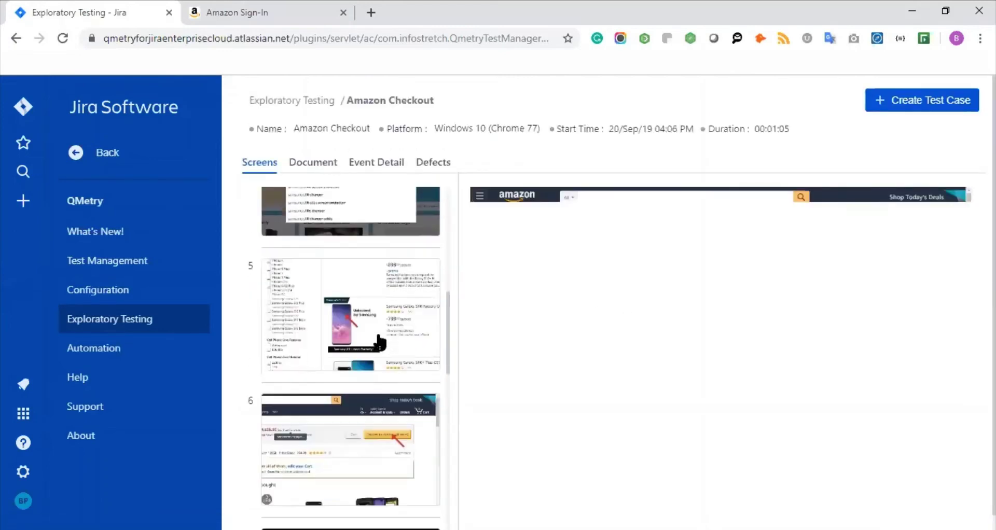
scroll(380, 343, down, 7)
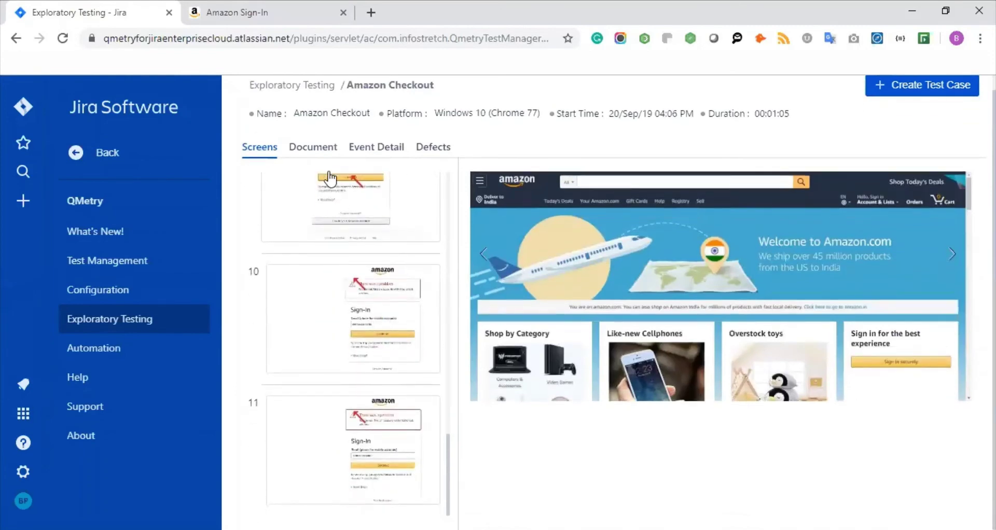
click(321, 154)
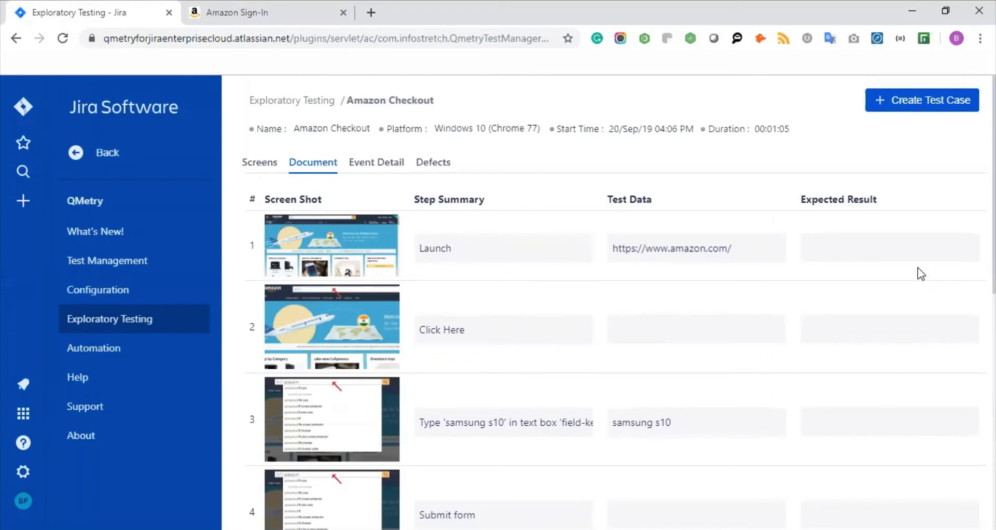
scroll(916, 383, down, 10)
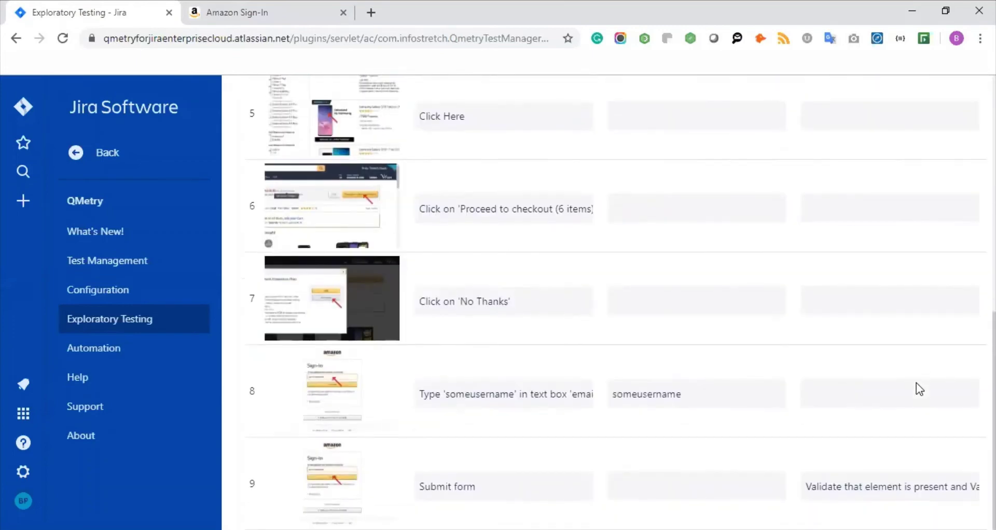
scroll(916, 389, up, 10)
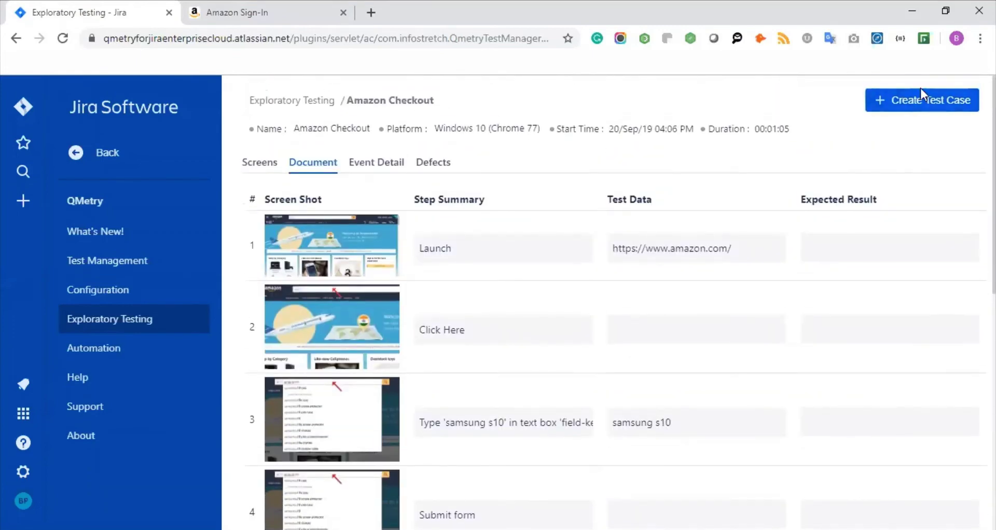
Create a test case from the Amazon Checkout session and open it.
click(925, 103)
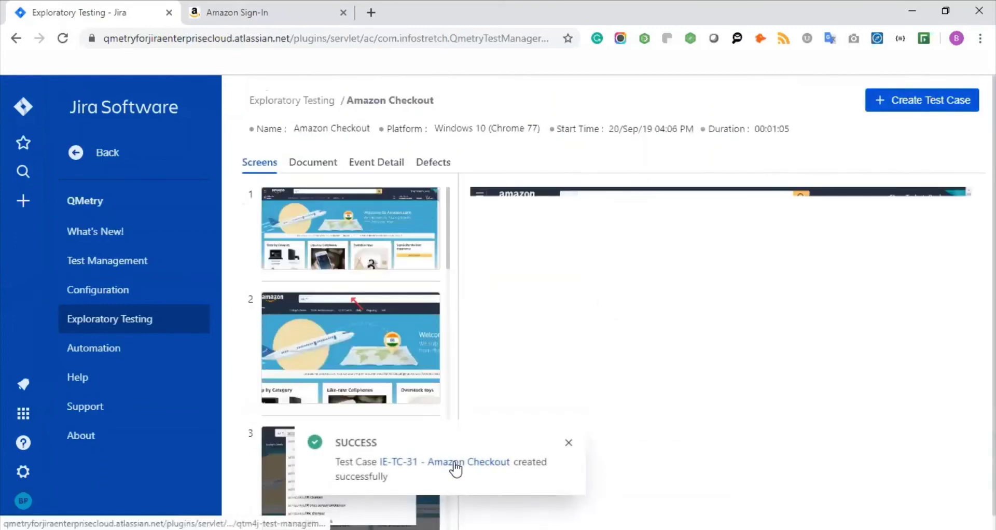
click(456, 463)
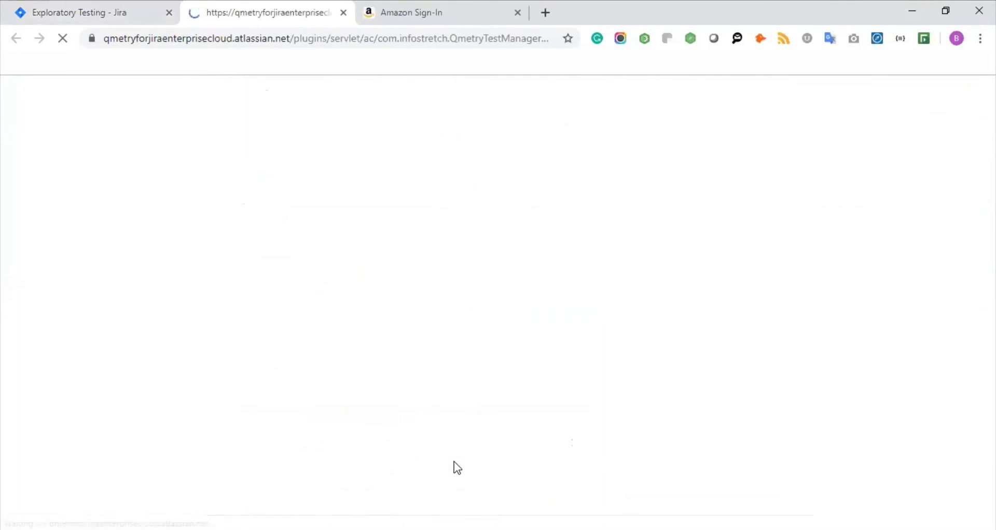